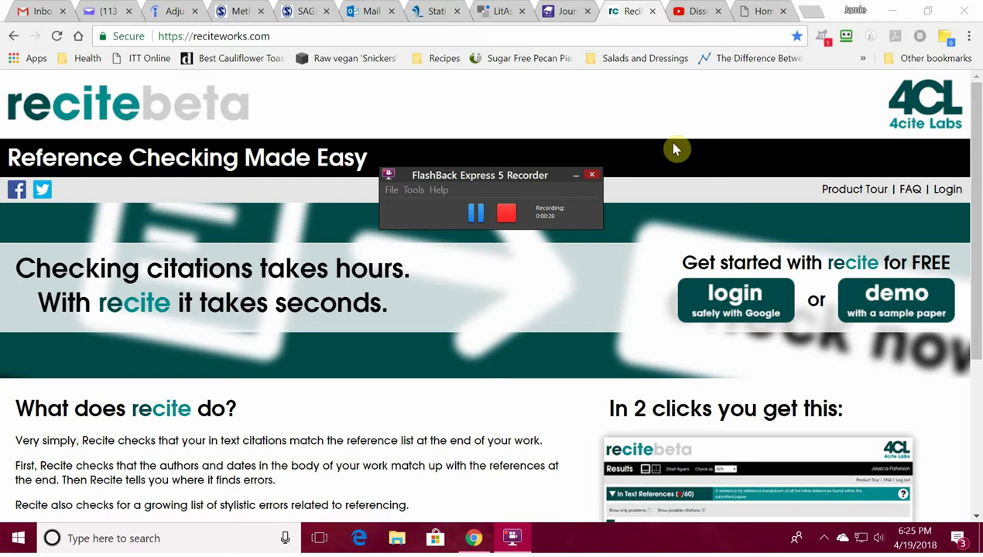
Step: Minimize Chrome and launch Mendeley Desktop from its desktop shortcut
{"action": "left_click", "coordinate": [892, 16]}
{"action": "left_click", "coordinate": [892, 16]}
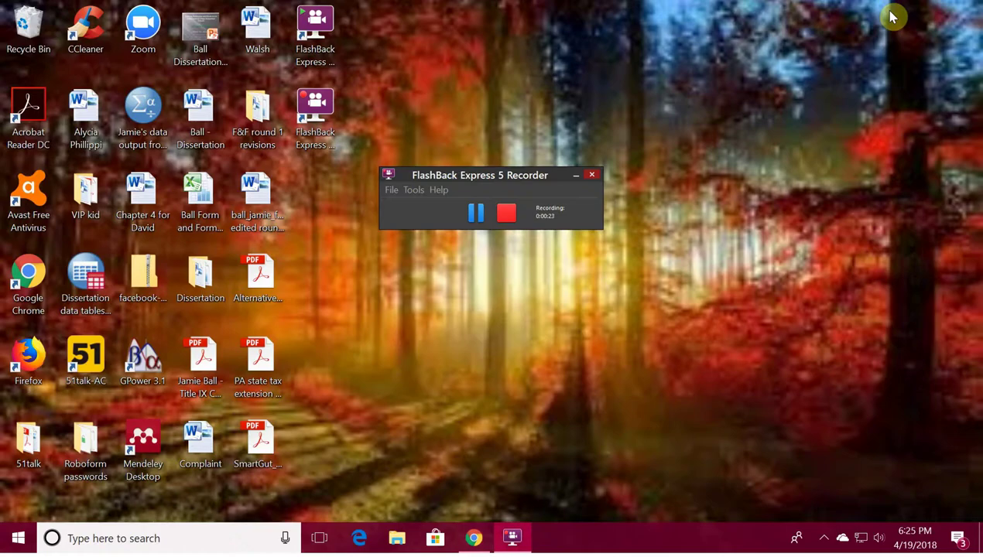
{"action": "double_click", "coordinate": [151, 458]}
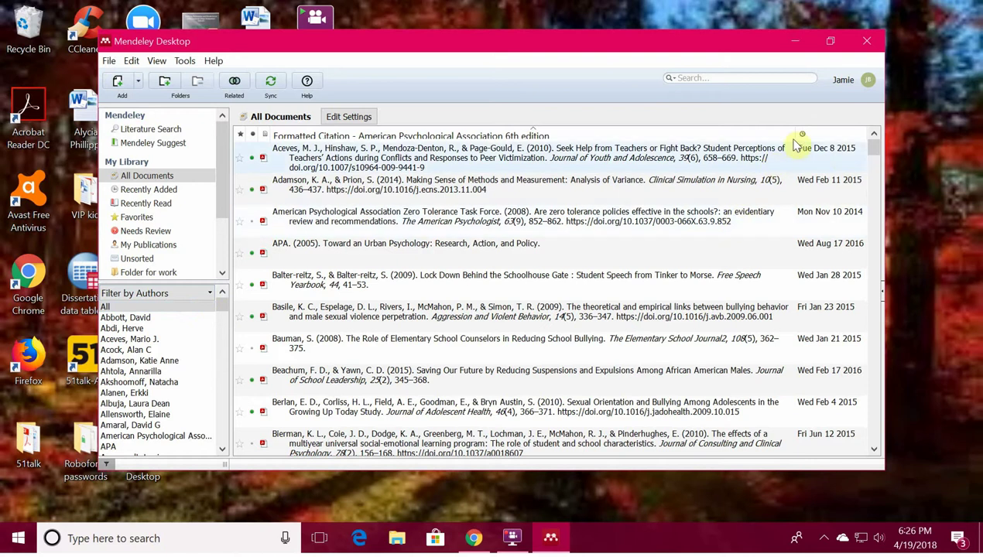
{"action": "scroll", "coordinate": [875, 170], "scroll_direction": "down", "scroll_amount": 2}
{"action": "mouse_move", "coordinate": [874, 165]}
{"action": "left_mouse_down"}
{"action": "mouse_move", "coordinate": [874, 224]}
{"action": "mouse_move", "coordinate": [866, 155]}
{"action": "left_mouse_up"}
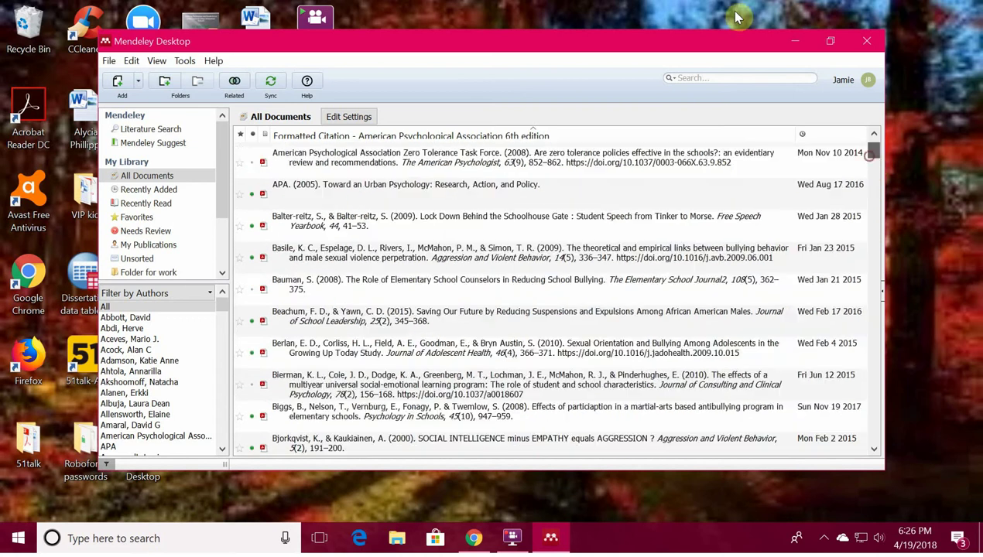
{"action": "left_click", "coordinate": [152, 351]}
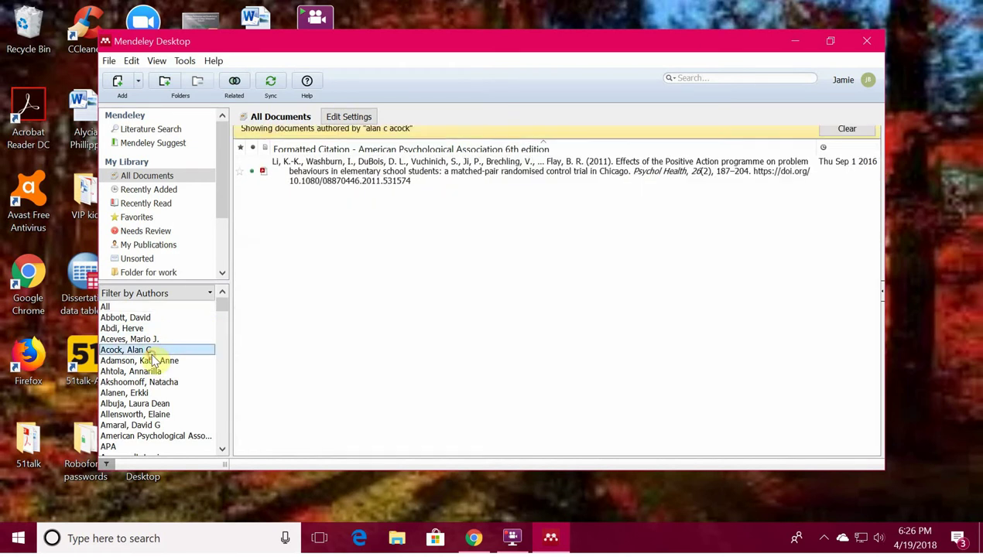
{"action": "left_click", "coordinate": [706, 80]}
{"action": "left_click", "coordinate": [168, 306]}
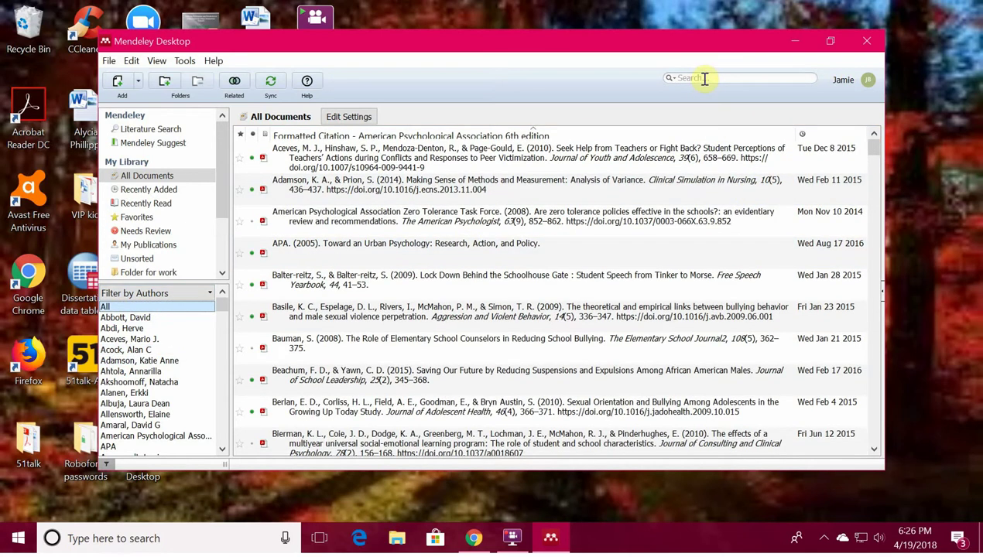
Step: Search the Mendeley library for 'ANOVA'
{"action": "left_click", "coordinate": [704, 79]}
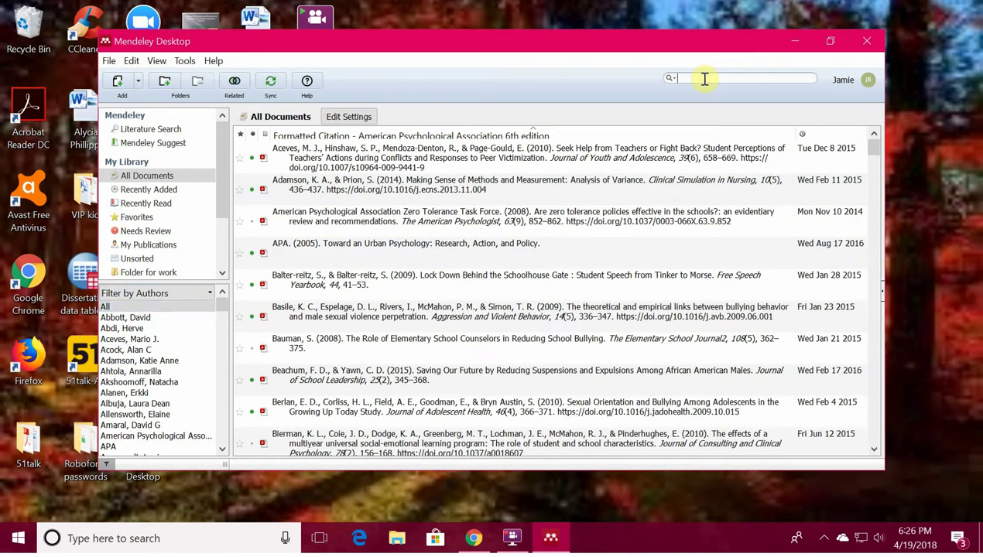
{"action": "type", "text": "ANNOV"}
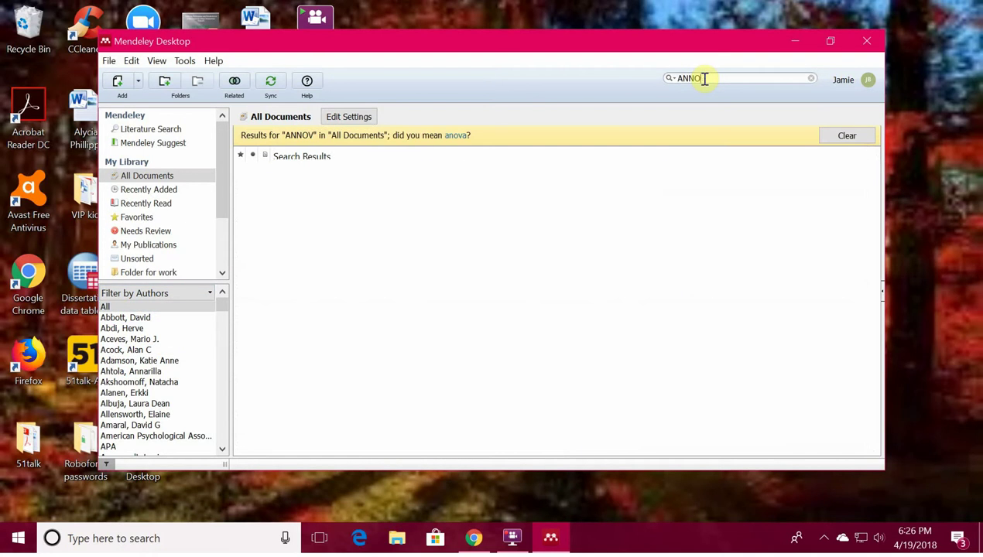
{"action": "key", "text": "BackSpace"}
{"action": "key", "text": "BackSpace"}
{"action": "key", "text": "BackSpace"}
{"action": "type", "text": "OVA"}
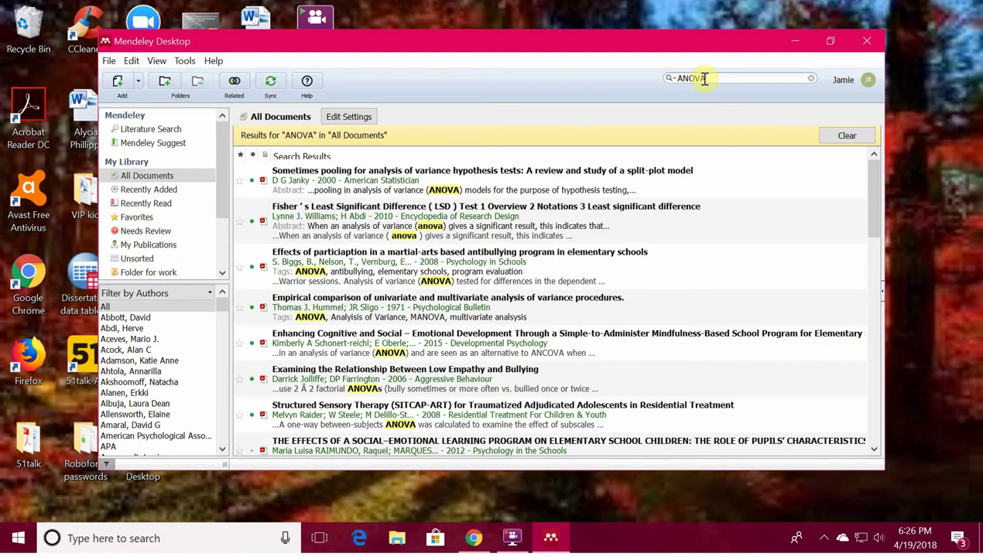
Step: Replace the search term with 'bystander' to list the matching documents
{"action": "key", "text": "BackSpace"}
{"action": "key", "text": "BackSpace"}
{"action": "key", "text": "BackSpace"}
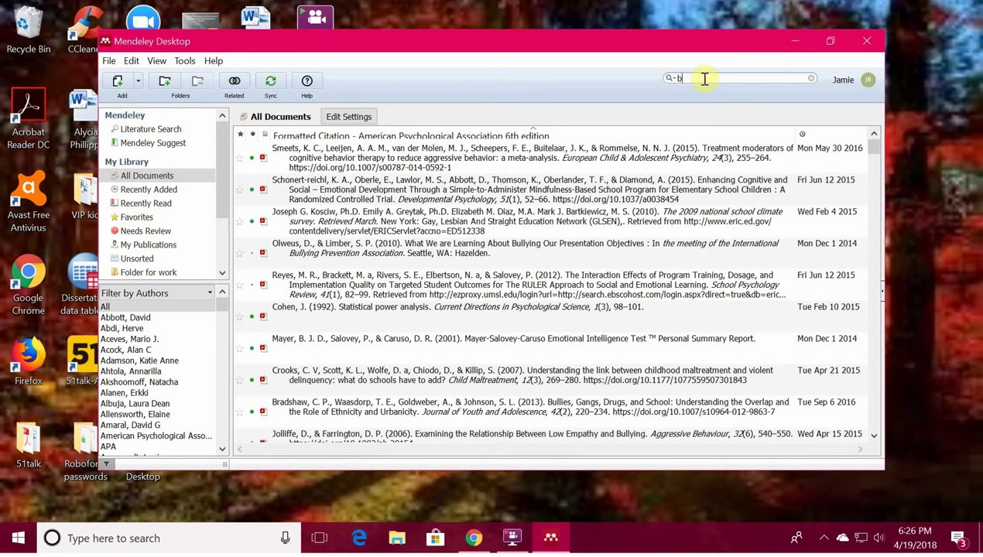
{"action": "type", "text": "bsy"}
{"action": "key", "text": "BackSpace"}
{"action": "key", "text": "BackSpace"}
{"action": "type", "text": "yster"}
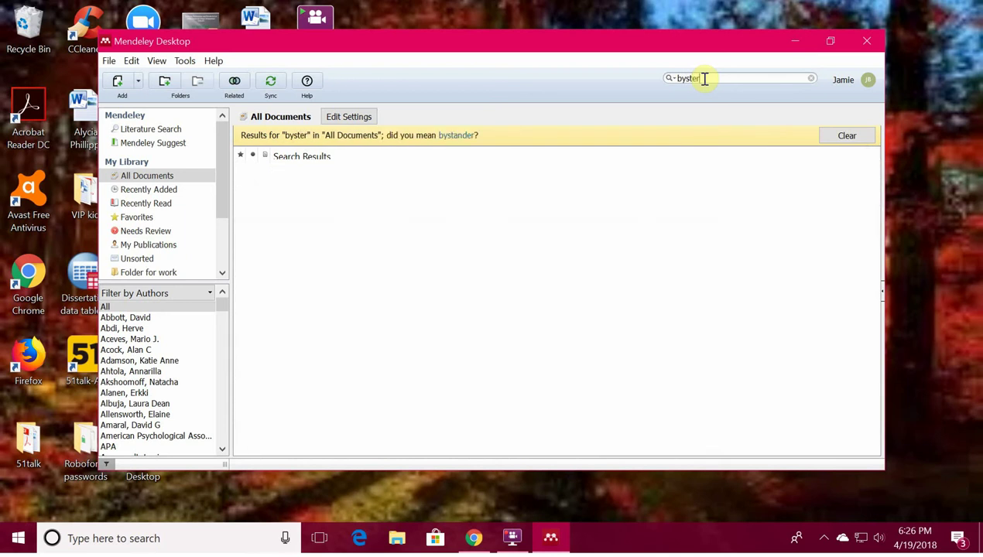
{"action": "type", "text": "d"}
{"action": "key", "text": "BackSpace"}
{"action": "key", "text": "BackSpace"}
{"action": "key", "text": "BackSpace"}
{"action": "type", "text": "ajd"}
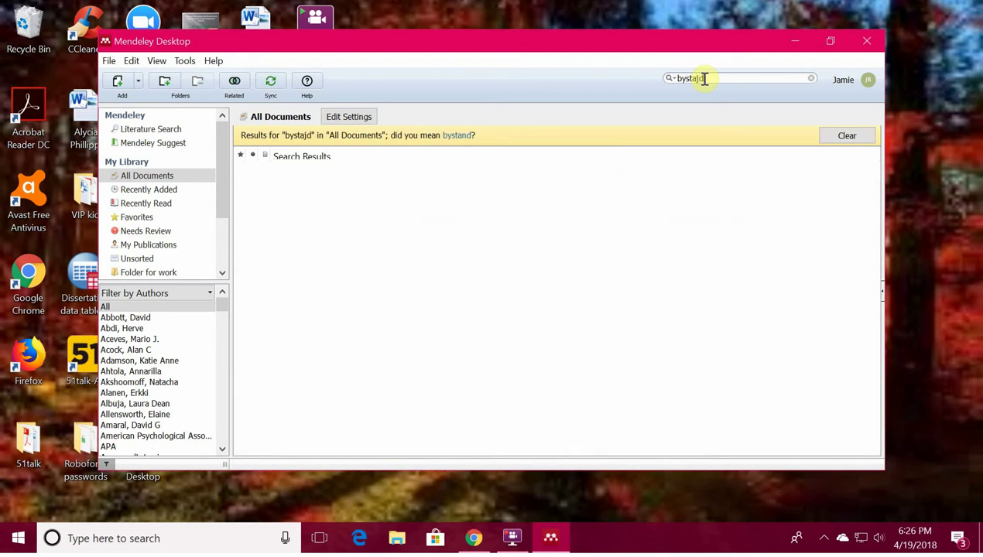
{"action": "key", "text": "BackSpace"}
{"action": "key", "text": "BackSpace"}
{"action": "type", "text": "nder"}
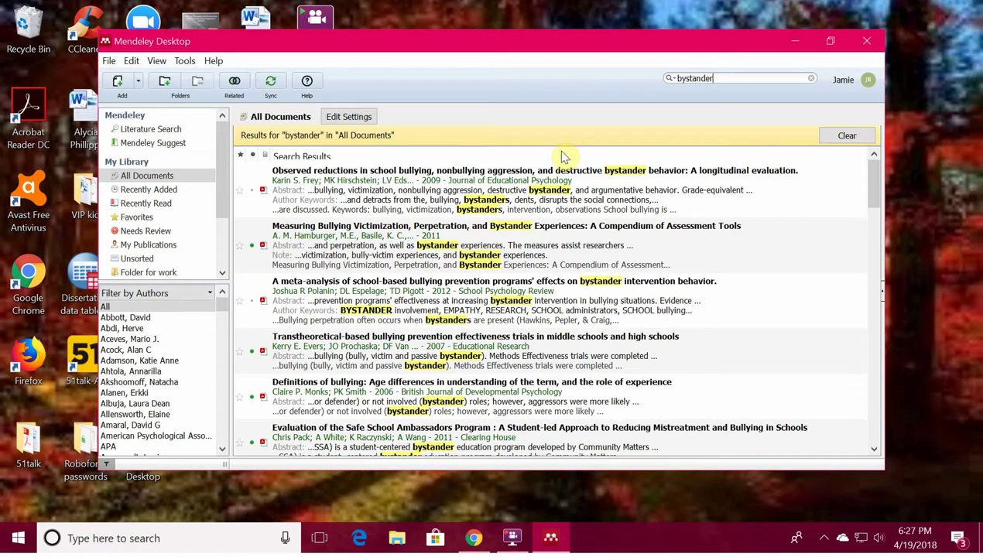
Step: Show the bystander results as citations, then as a table, and return to Chrome
{"action": "left_click", "coordinate": [158, 60]}
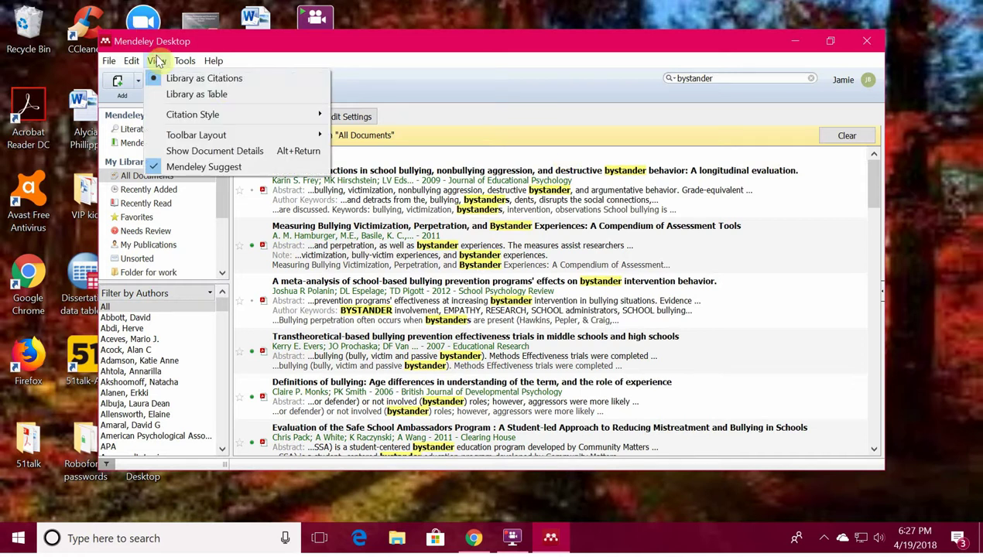
{"action": "left_click", "coordinate": [221, 80]}
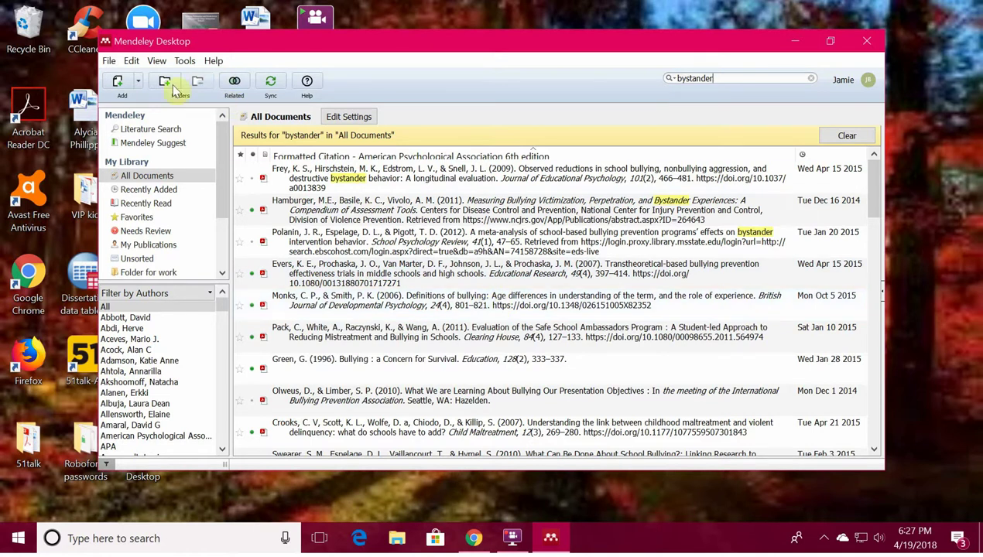
{"action": "left_click", "coordinate": [156, 61]}
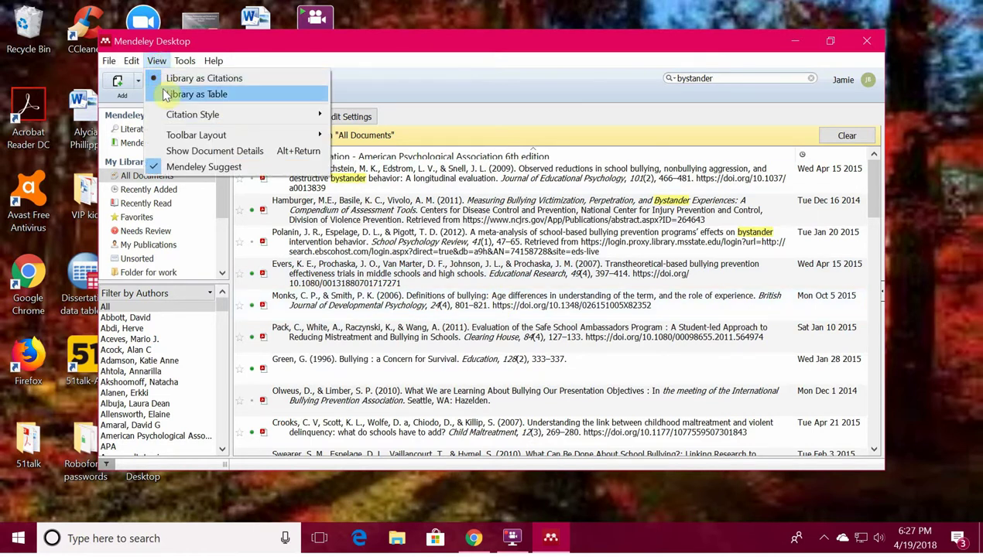
{"action": "left_click", "coordinate": [164, 94]}
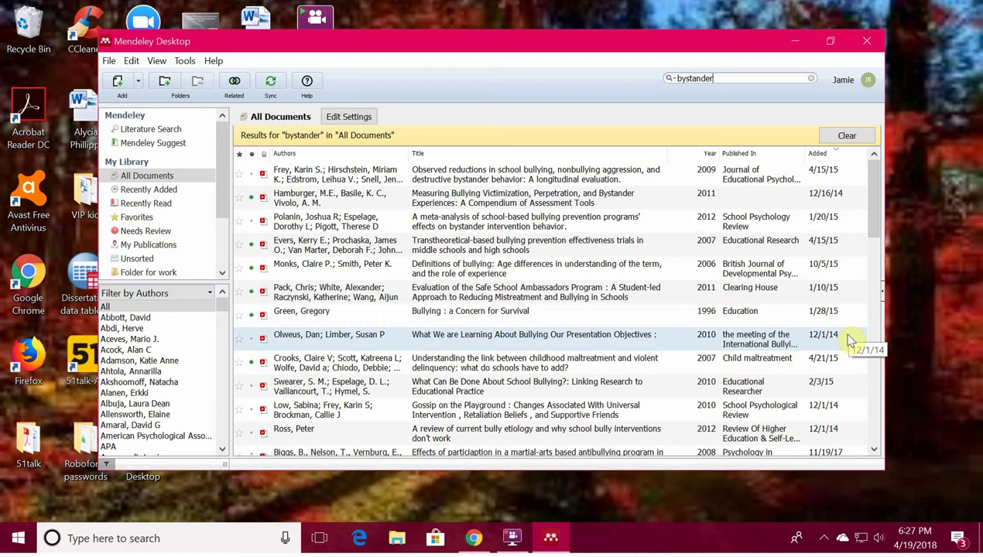
{"action": "left_click", "coordinate": [472, 539]}
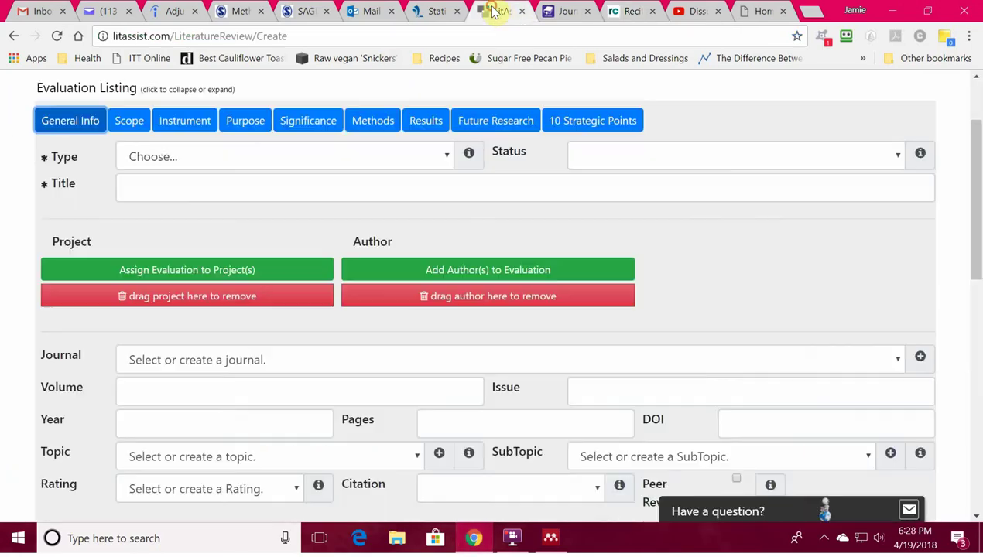
Step: Switch to the LitAssist tab and scroll through the blank form, checking the Type dropdown
{"action": "left_click", "coordinate": [494, 11]}
{"action": "left_click_drag", "start_coordinate": [977, 143], "coordinate": [979, 104]}
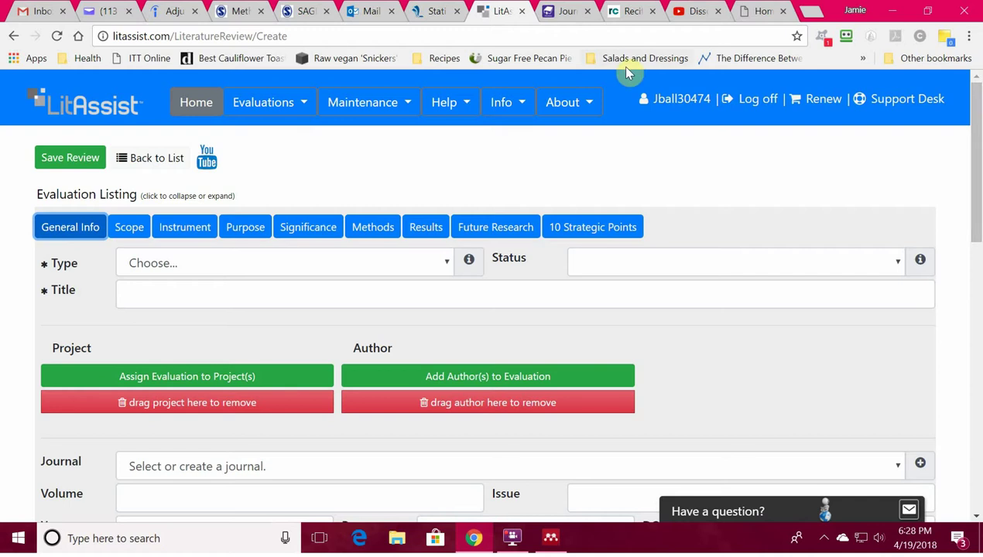
{"action": "scroll", "coordinate": [980, 174], "scroll_direction": "down", "scroll_amount": 1}
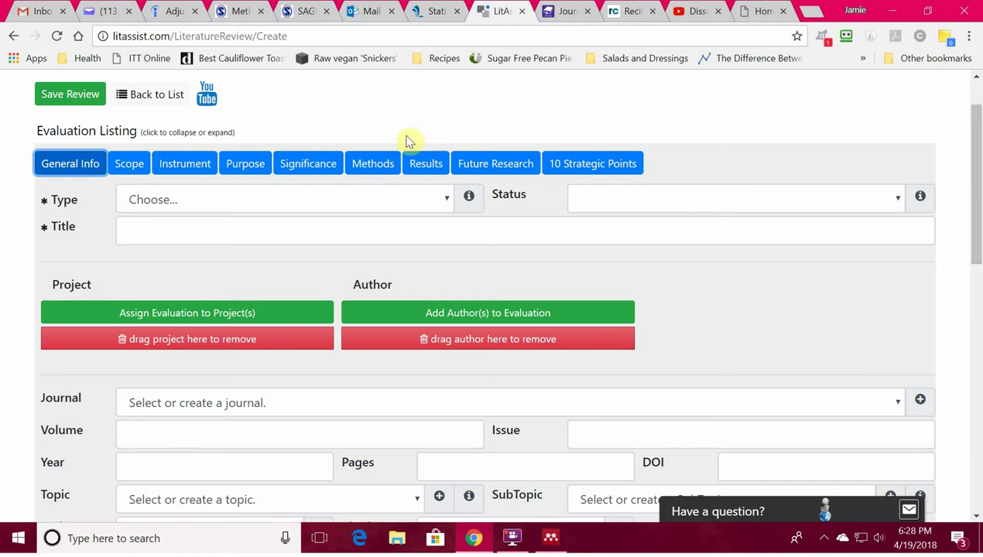
{"action": "left_click", "coordinate": [445, 200]}
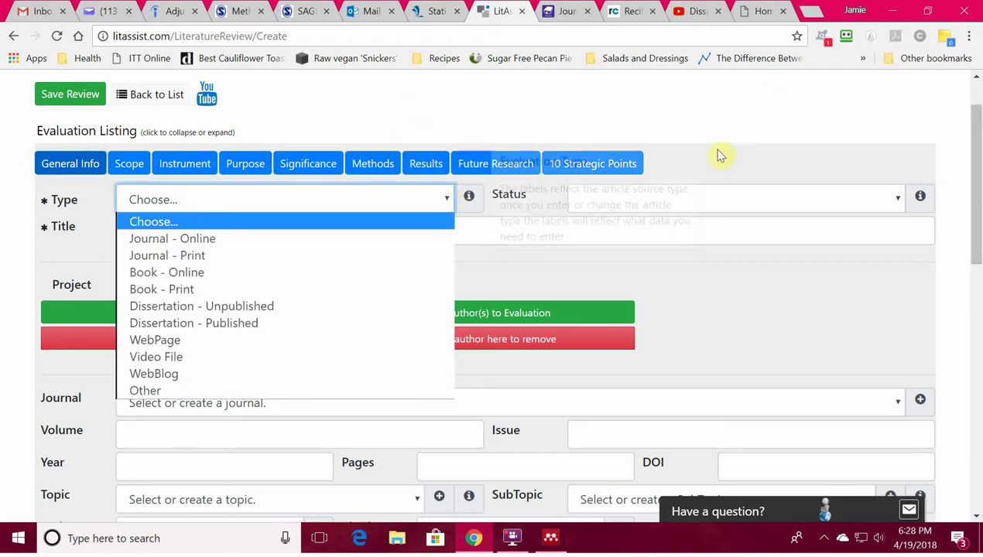
{"action": "left_click", "coordinate": [748, 128]}
{"action": "left_click_drag", "start_coordinate": [976, 217], "coordinate": [977, 377]}
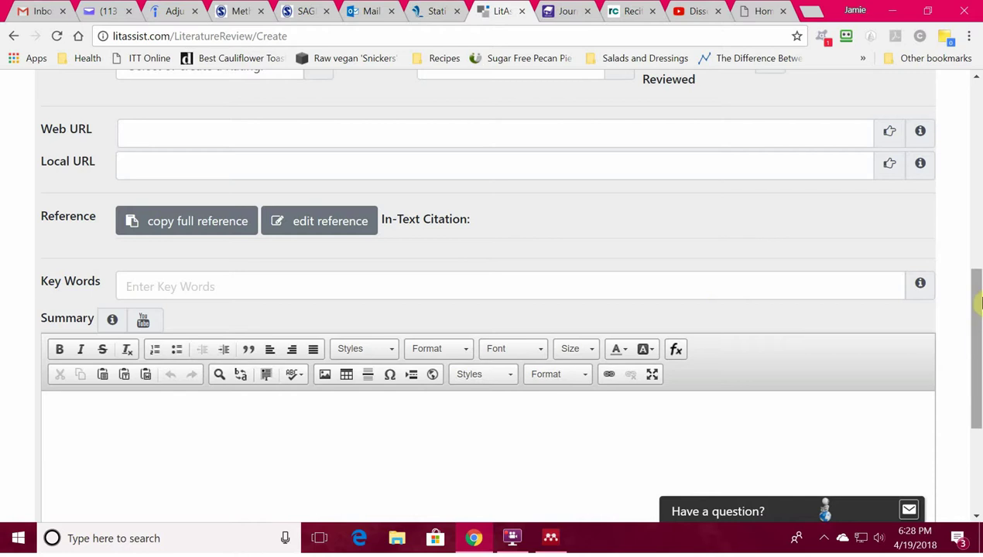
{"action": "left_click_drag", "start_coordinate": [977, 304], "coordinate": [978, 132]}
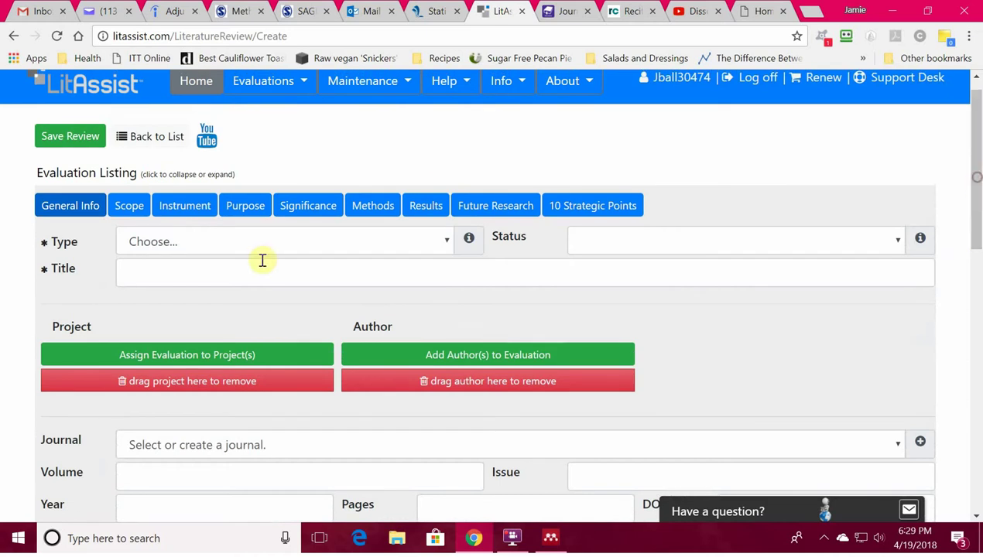
Step: Browse the Scope, Research Instrument Used, Purpose and Significance sections of the evaluation
{"action": "left_click", "coordinate": [129, 211]}
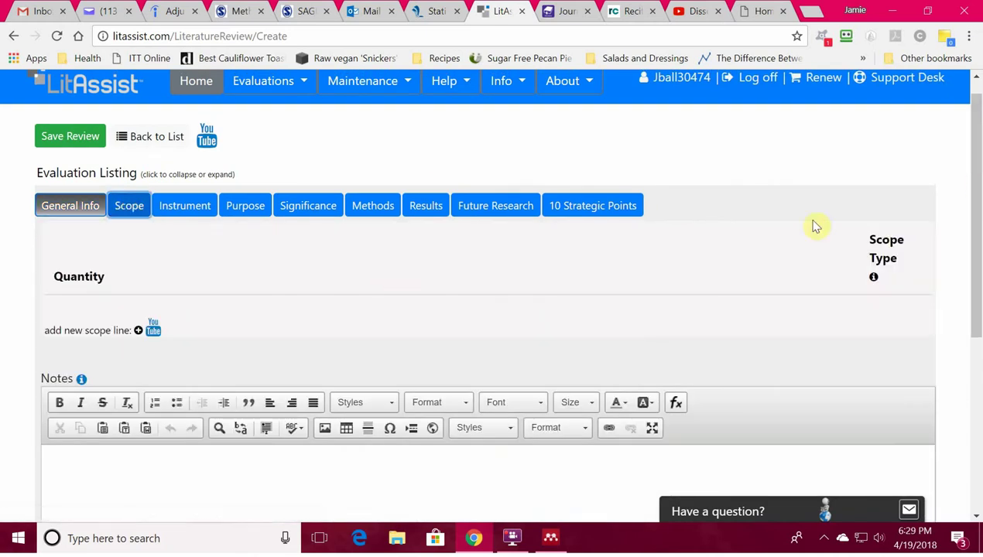
{"action": "left_click", "coordinate": [190, 212]}
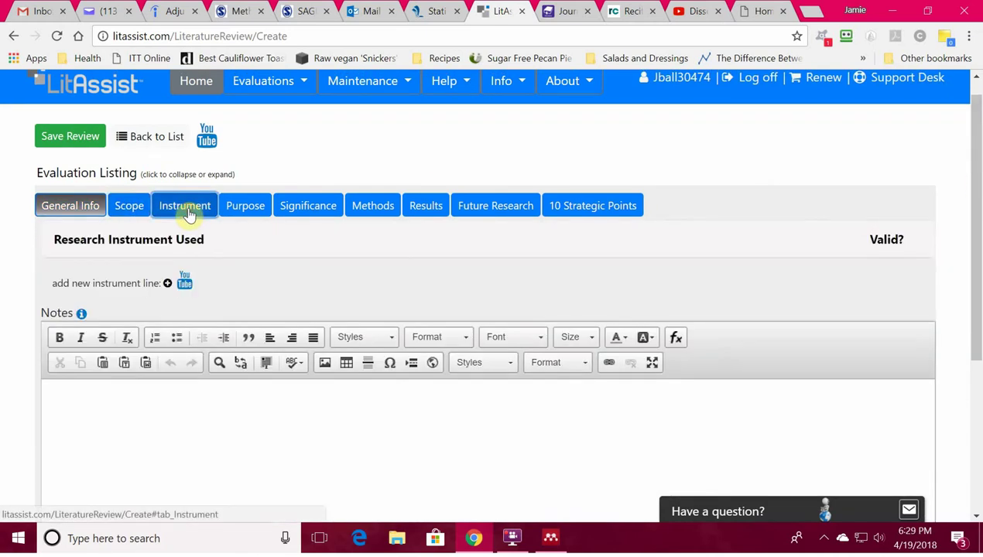
{"action": "left_click", "coordinate": [237, 213]}
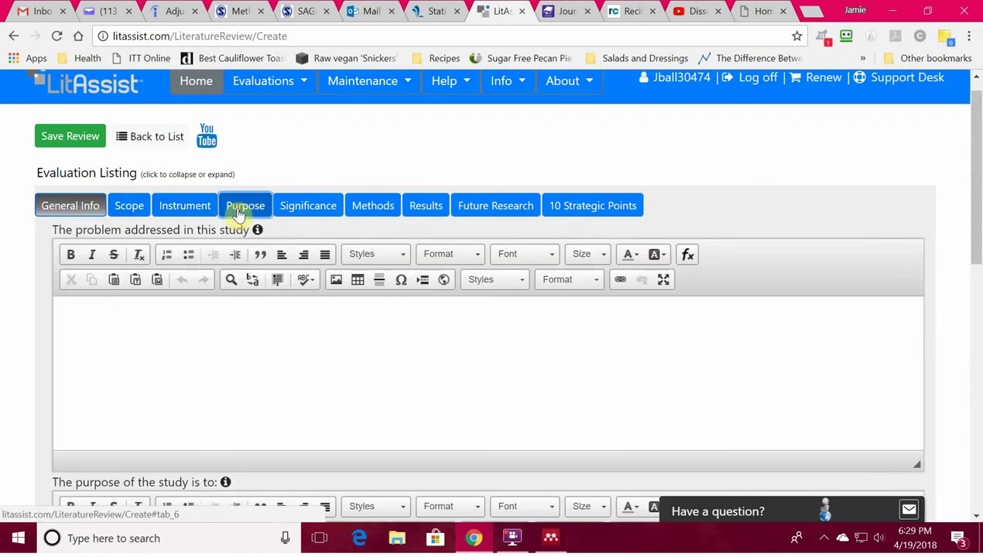
{"action": "left_click", "coordinate": [319, 215]}
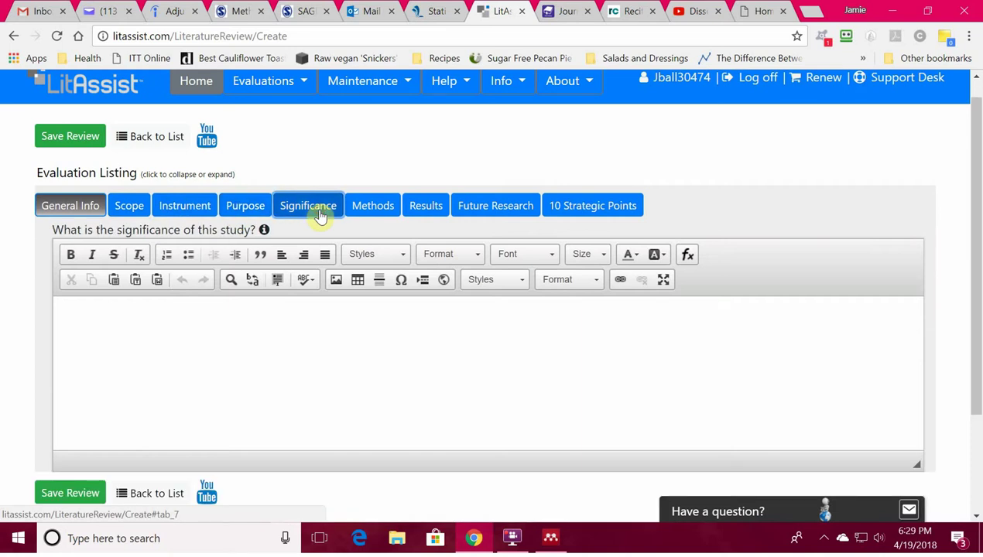
Step: Step through the Methods, Results and Future Research questions to the 10 Strategic Points form
{"action": "left_click", "coordinate": [380, 217]}
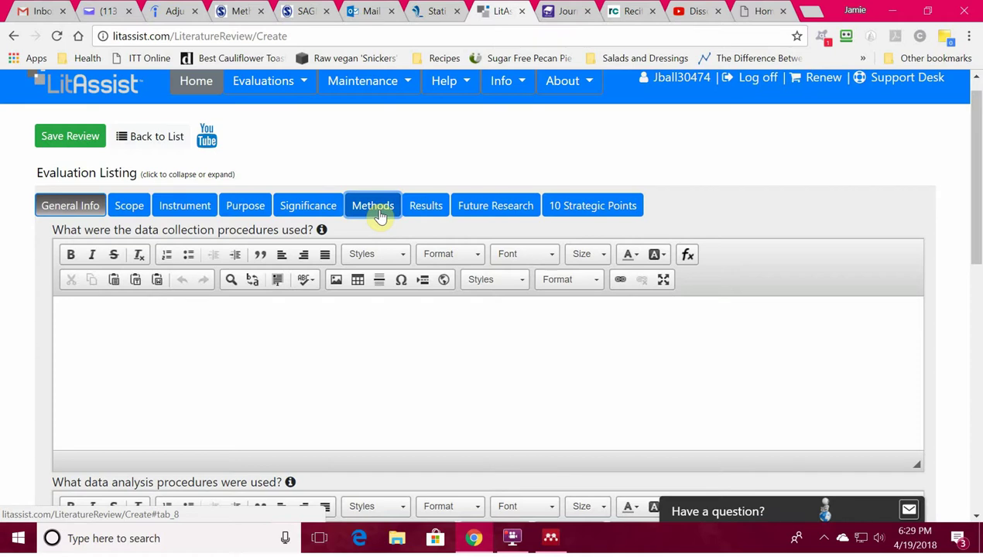
{"action": "left_click", "coordinate": [438, 210]}
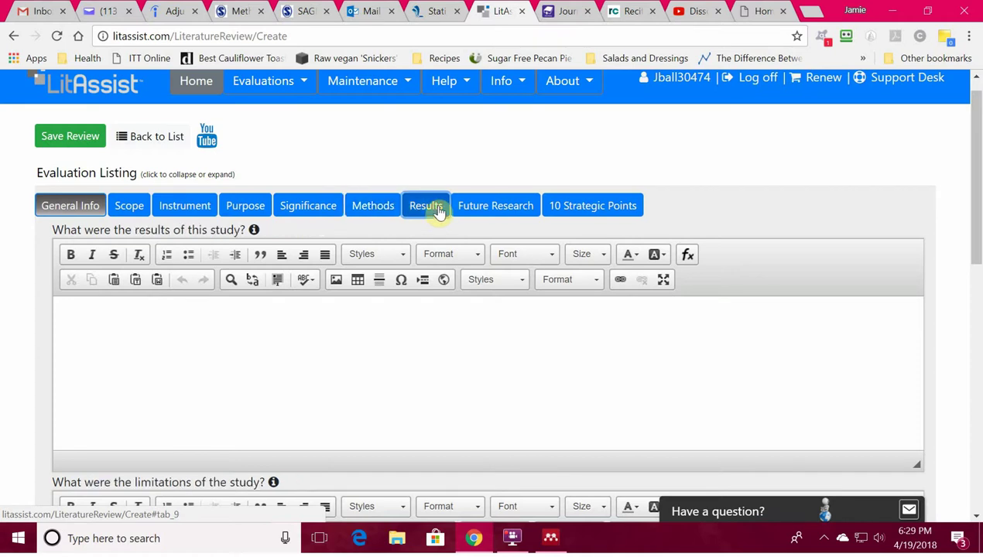
{"action": "left_click", "coordinate": [472, 208]}
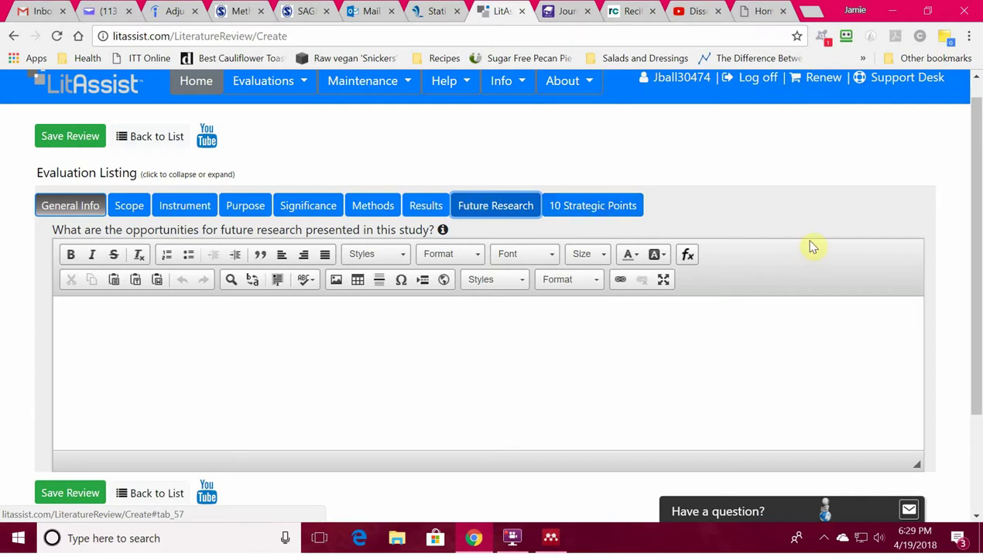
{"action": "left_click", "coordinate": [608, 206]}
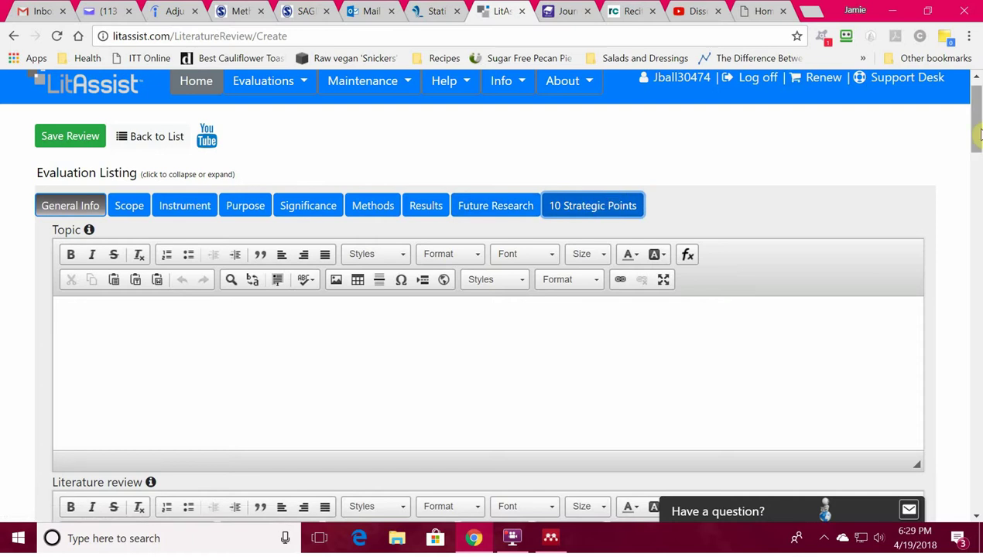
{"action": "mouse_move", "coordinate": [980, 134]}
{"action": "left_mouse_down"}
{"action": "mouse_move", "coordinate": [977, 199]}
{"action": "mouse_move", "coordinate": [975, 131]}
{"action": "left_mouse_up"}
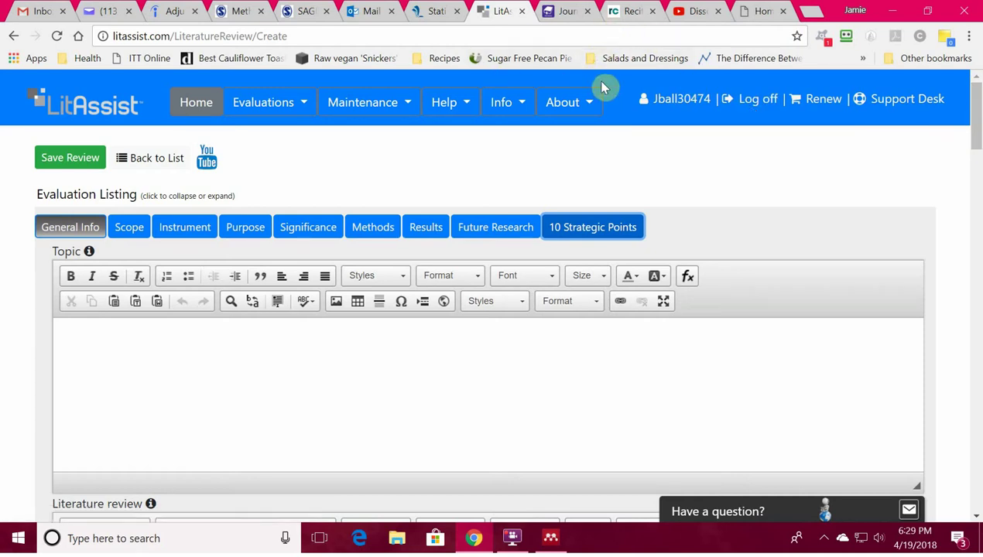
Step: Switch to the GCU Library Journal Articles tab and scroll down to Browse Databases by Title
{"action": "left_click", "coordinate": [563, 14]}
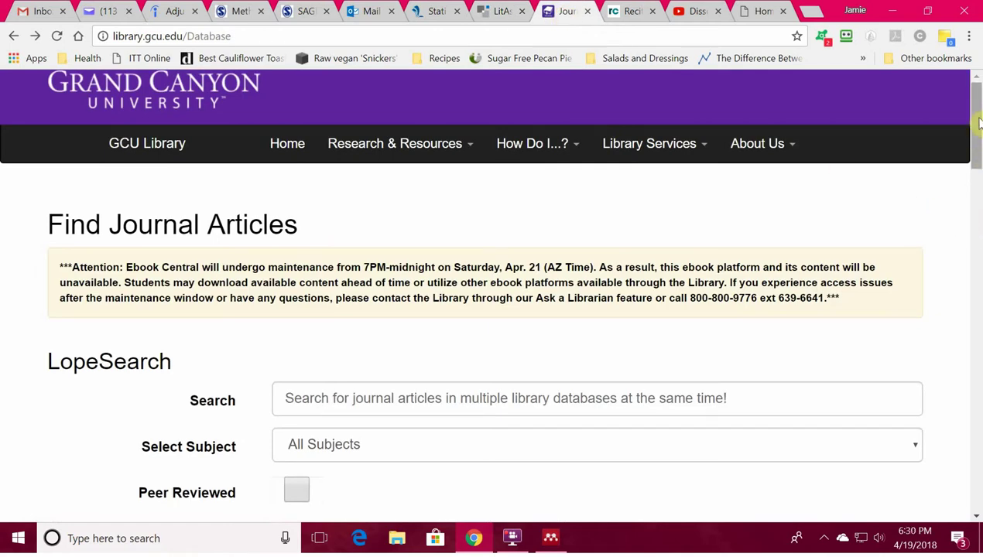
{"action": "left_click_drag", "start_coordinate": [974, 121], "coordinate": [979, 295]}
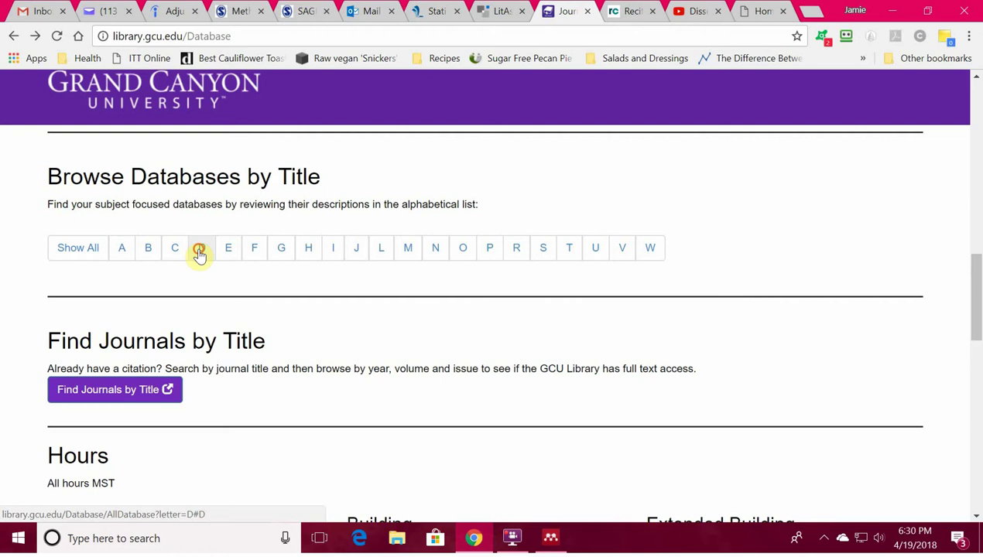
Step: List the databases under letter D, then jump to those starting with S
{"action": "left_click", "coordinate": [201, 249]}
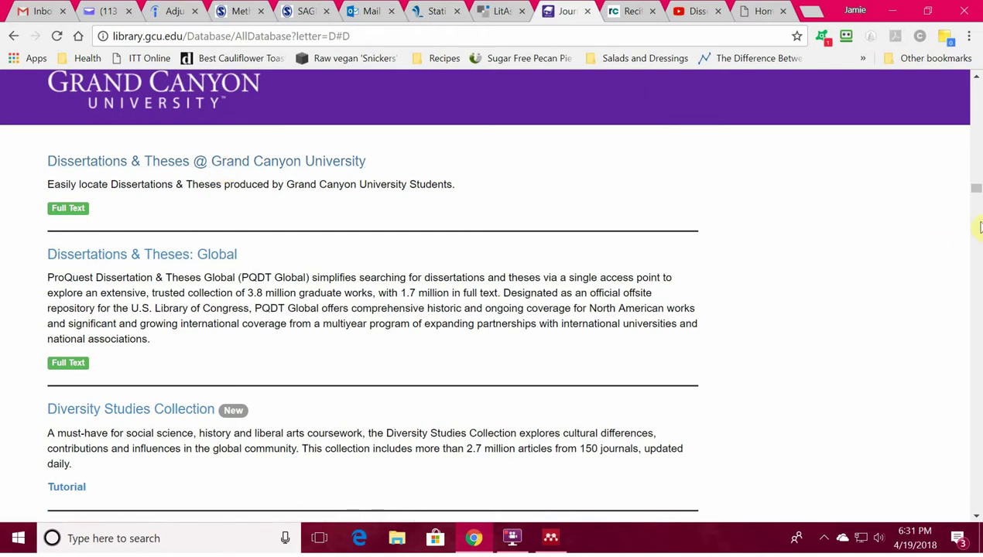
{"action": "left_click_drag", "start_coordinate": [976, 198], "coordinate": [977, 87]}
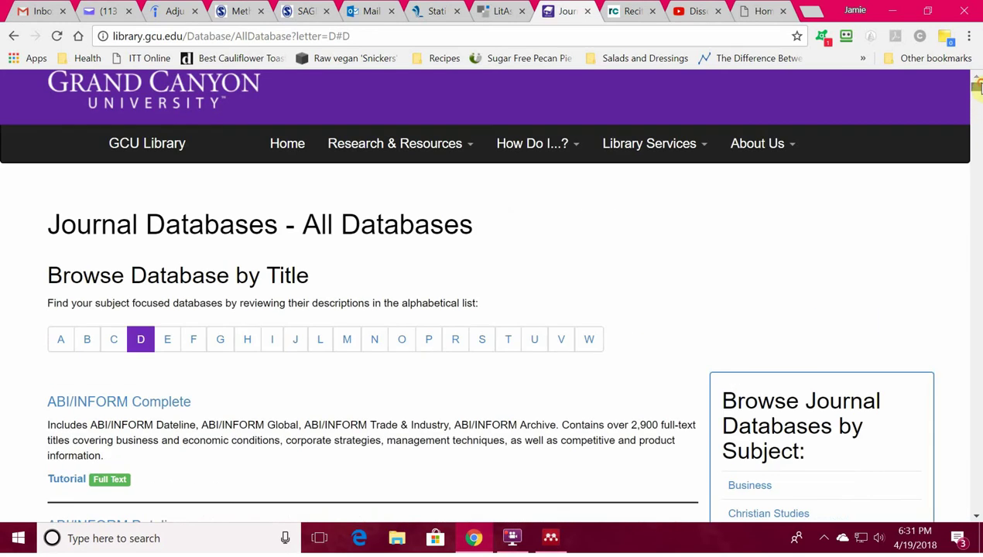
{"action": "left_click", "coordinate": [485, 350]}
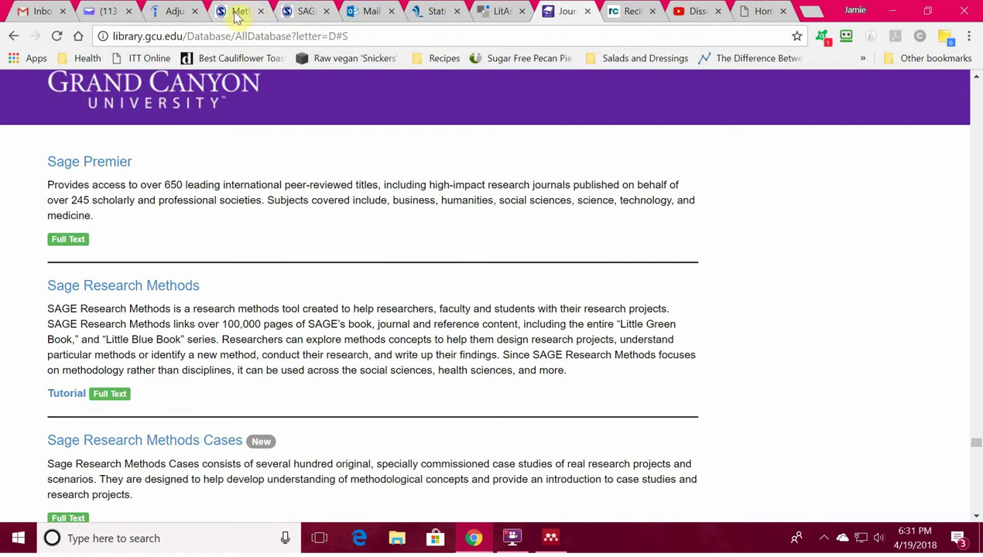
Step: From the Methods Map tab, open Research Tools > Project Planner
{"action": "left_click", "coordinate": [254, 16]}
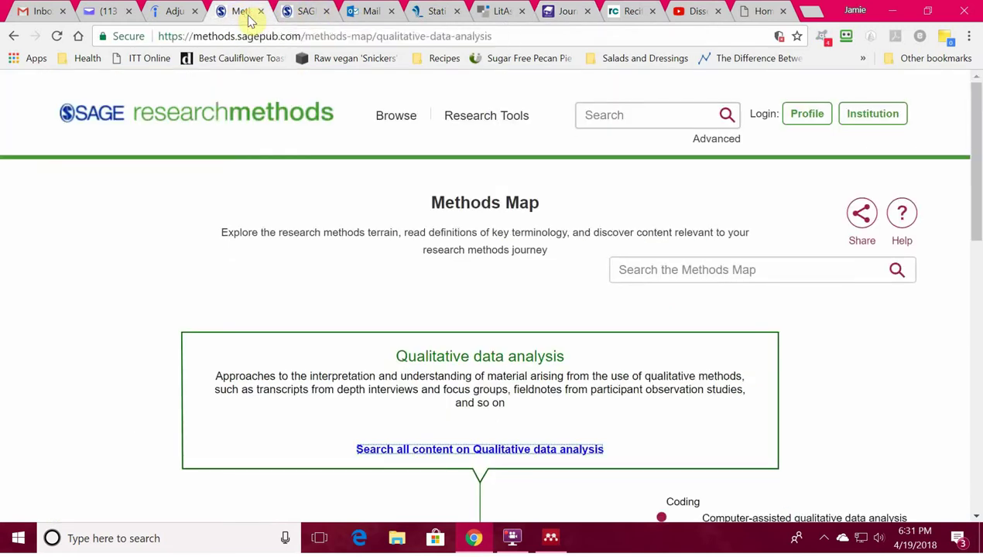
{"action": "mouse_move", "coordinate": [465, 124]}
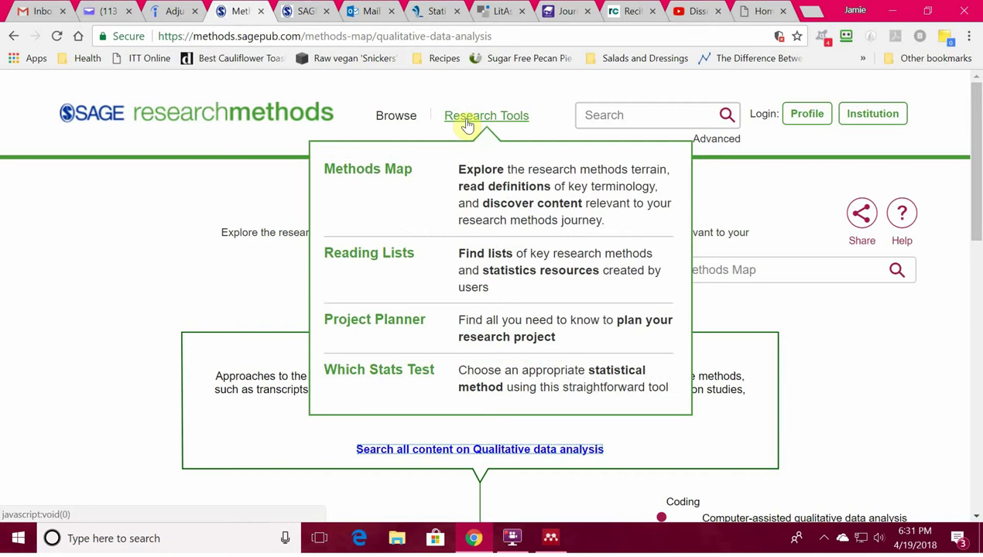
{"action": "left_click", "coordinate": [386, 325]}
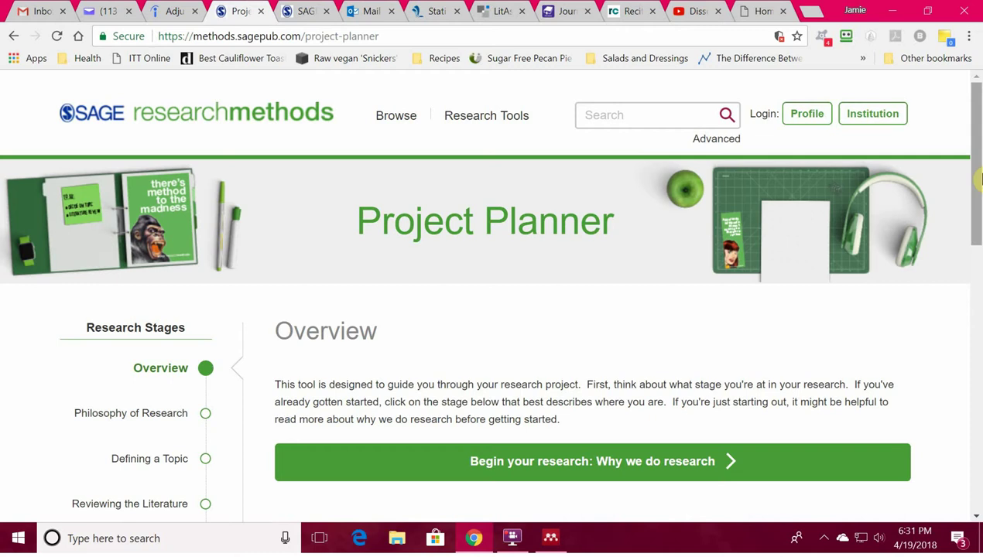
Step: Scroll through the Project Planner's overview of research stages
{"action": "left_click_drag", "start_coordinate": [979, 178], "coordinate": [980, 245]}
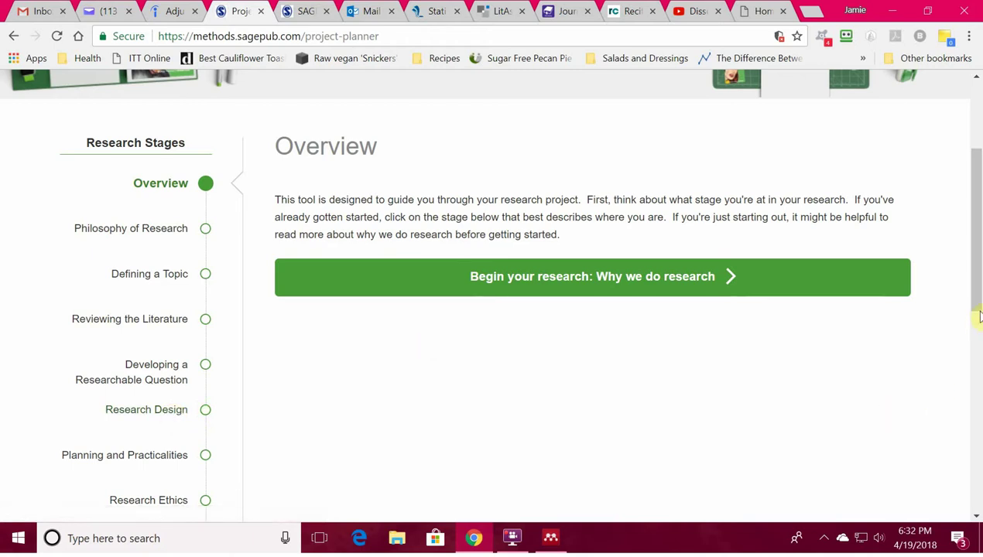
{"action": "scroll", "coordinate": [977, 263], "scroll_direction": "up", "scroll_amount": 2}
{"action": "left_click_drag", "start_coordinate": [977, 249], "coordinate": [977, 220]}
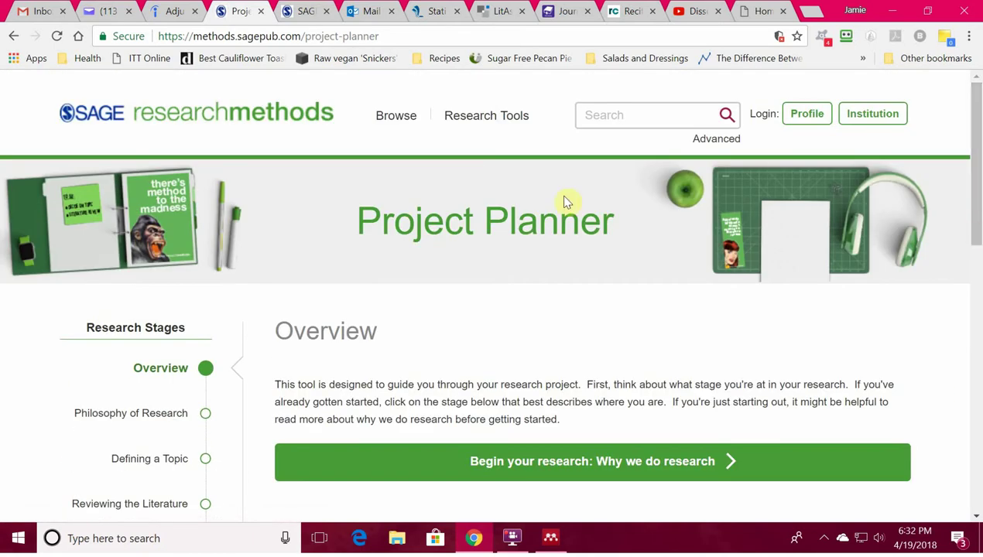
Step: Go to the SAGE home page, browse the 'I want to...' tiles, and open Research Tools > Methods Map
{"action": "mouse_move", "coordinate": [502, 122]}
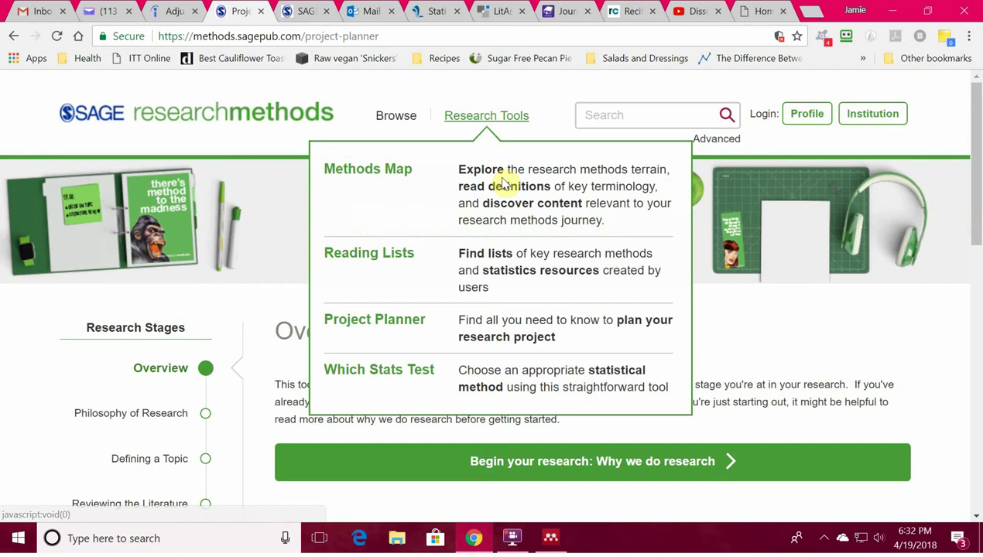
{"action": "left_click", "coordinate": [304, 11]}
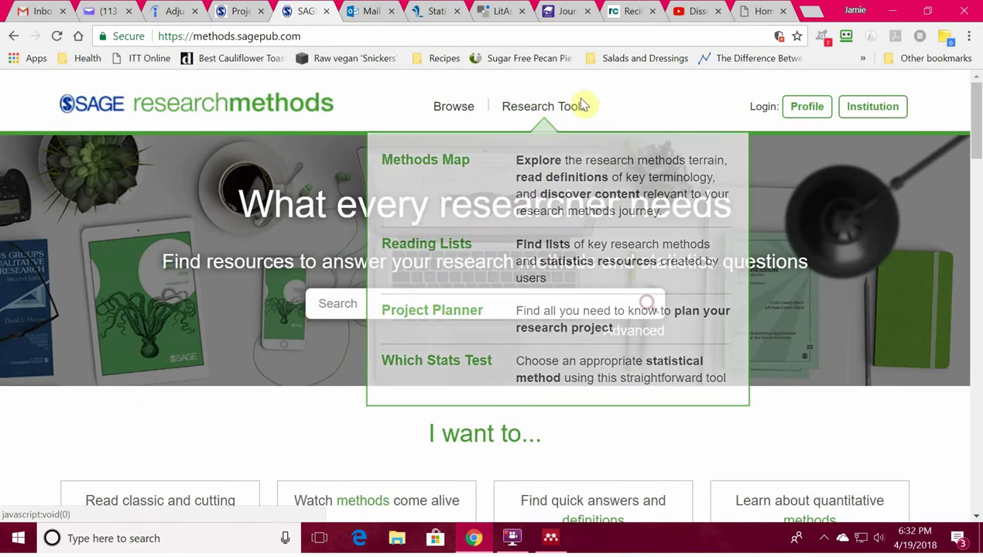
{"action": "left_click_drag", "start_coordinate": [981, 117], "coordinate": [979, 174]}
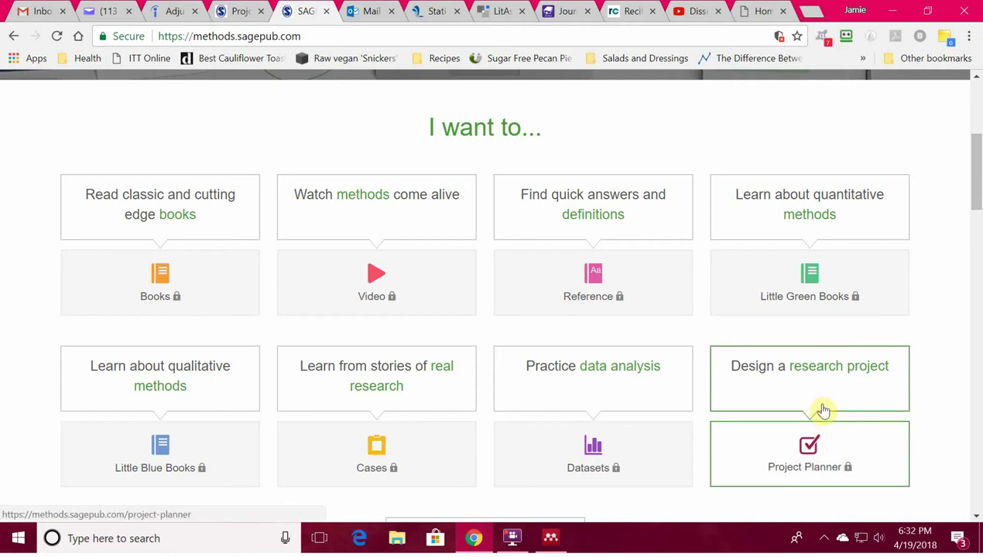
{"action": "left_click_drag", "start_coordinate": [977, 193], "coordinate": [976, 138]}
{"action": "mouse_move", "coordinate": [532, 105]}
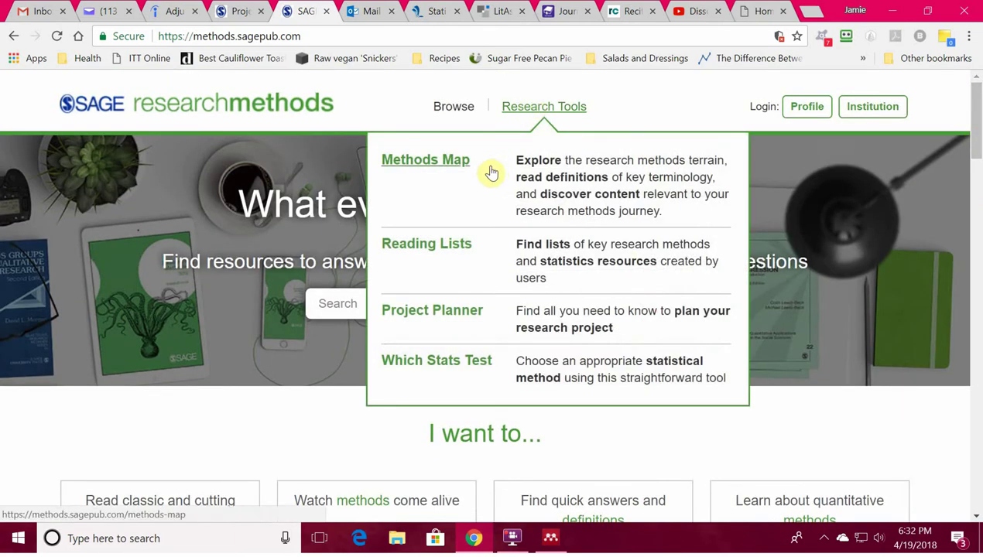
{"action": "left_click", "coordinate": [442, 165]}
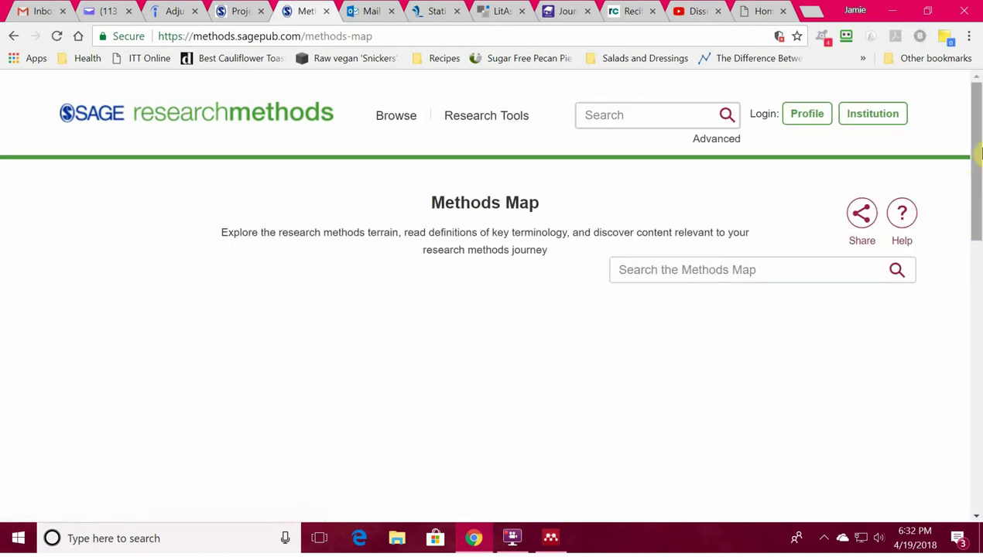
Step: Reload the Methods Map and explore the Planning research term
{"action": "left_click_drag", "start_coordinate": [978, 152], "coordinate": [977, 123]}
{"action": "mouse_move", "coordinate": [509, 114]}
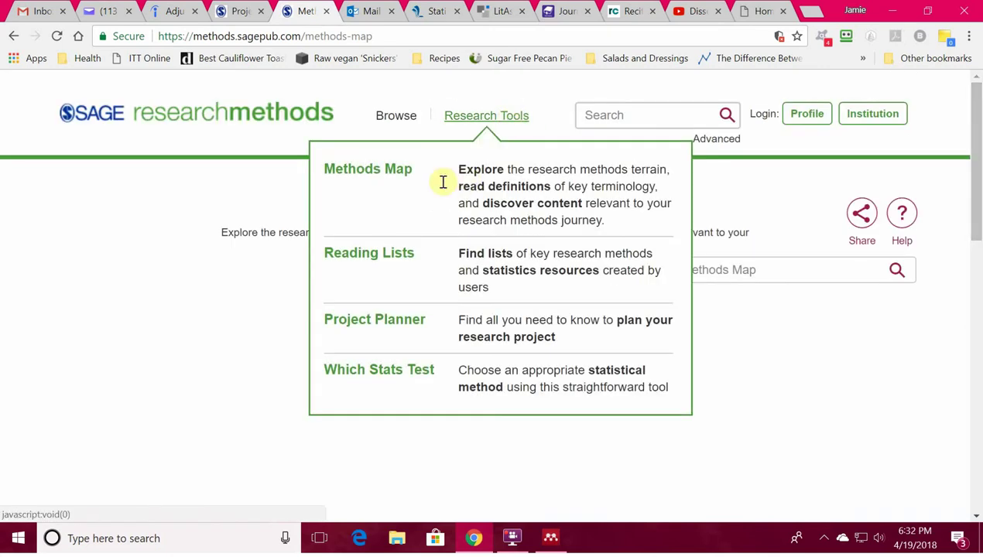
{"action": "left_click", "coordinate": [372, 172]}
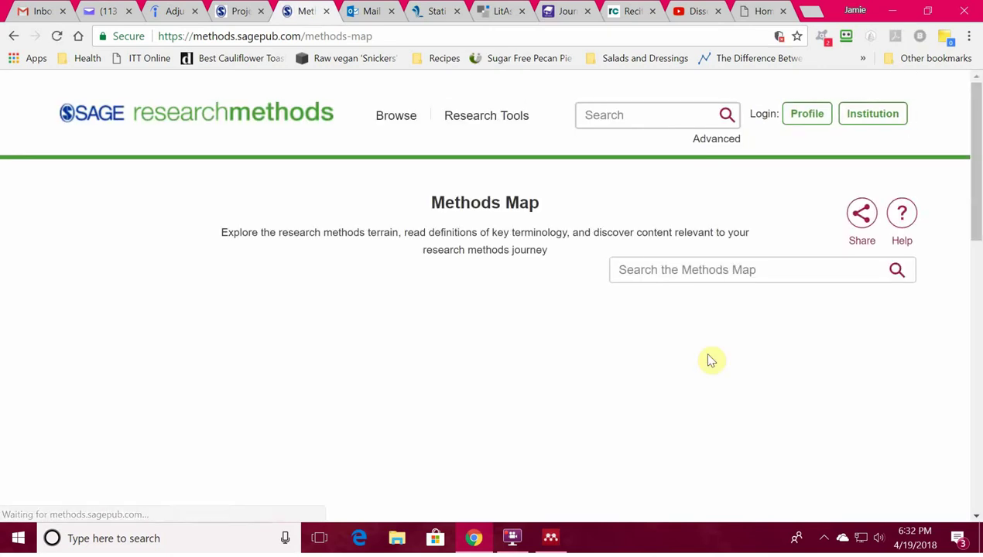
{"action": "left_click_drag", "start_coordinate": [975, 152], "coordinate": [980, 288]}
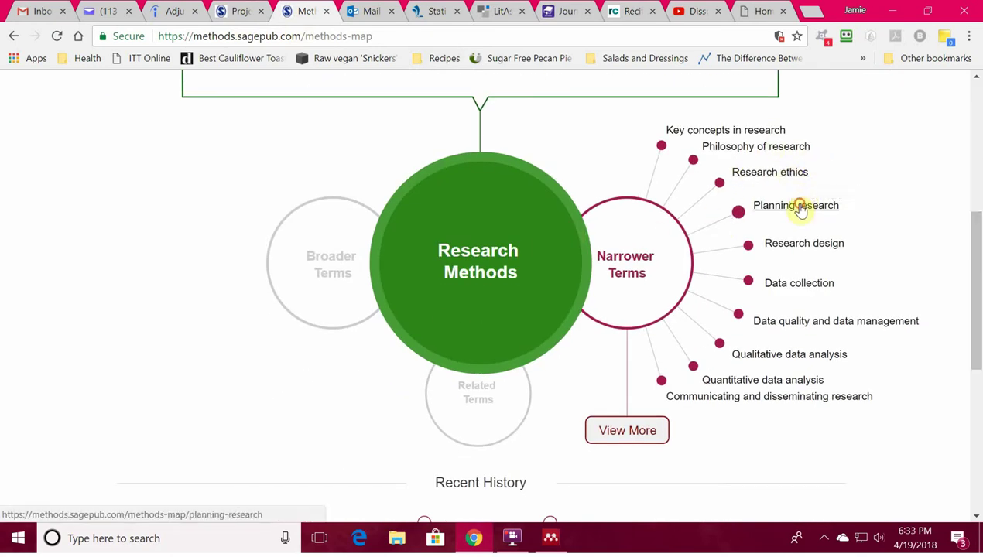
{"action": "left_click", "coordinate": [798, 206]}
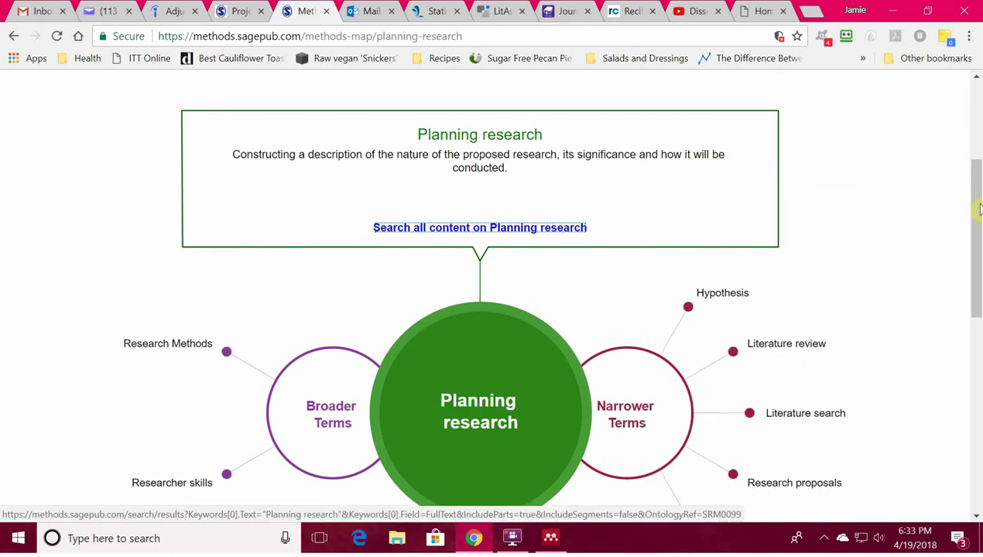
{"action": "left_click_drag", "start_coordinate": [978, 209], "coordinate": [979, 249]}
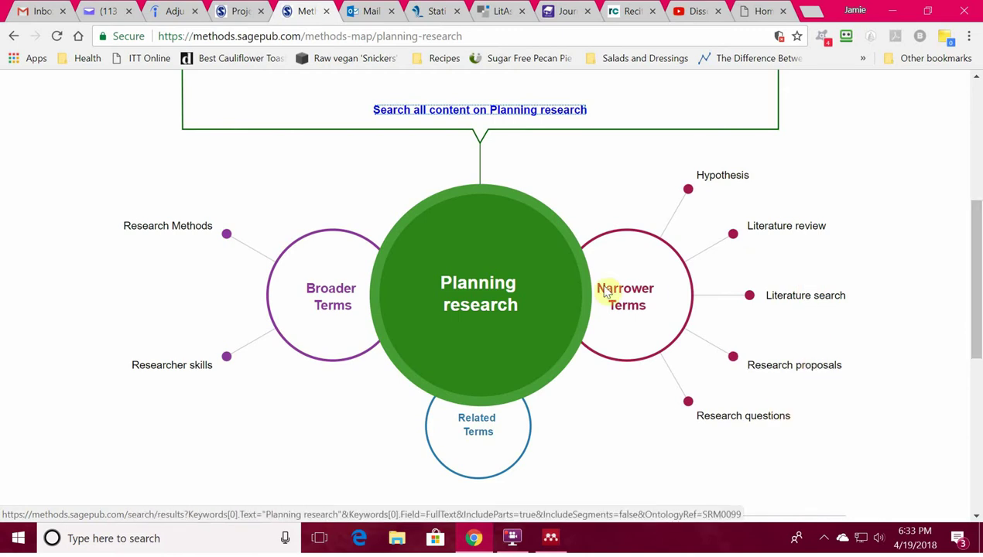
Step: Move from Research Methods to Quantitative data analysis, back up, then to Qualitative data analysis
{"action": "left_click", "coordinate": [159, 226]}
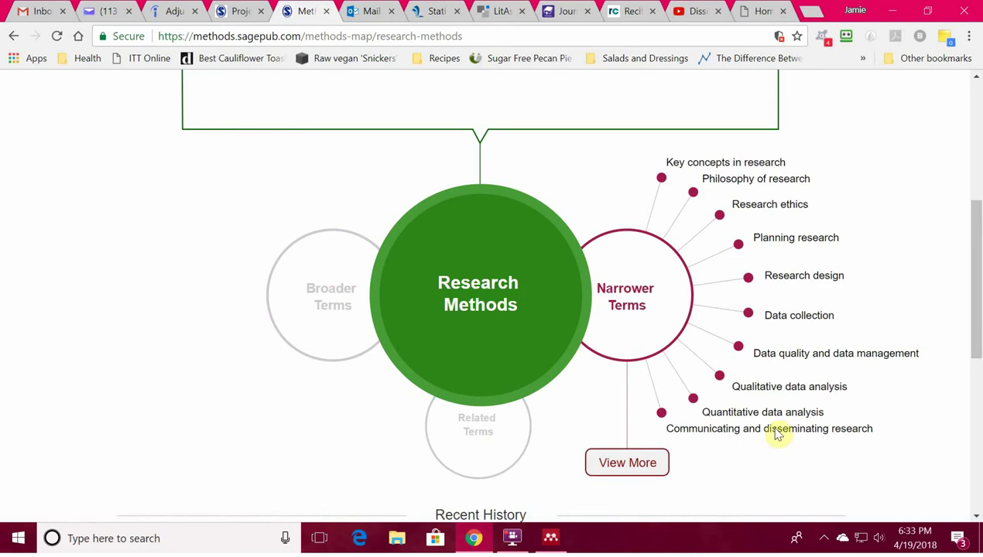
{"action": "left_click", "coordinate": [772, 412]}
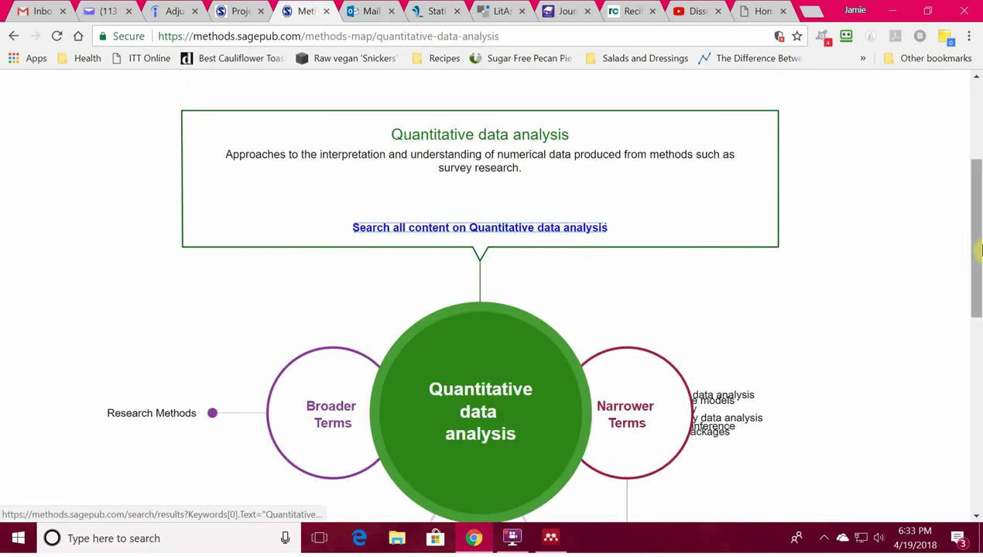
{"action": "scroll", "coordinate": [980, 255], "scroll_direction": "down", "scroll_amount": 2}
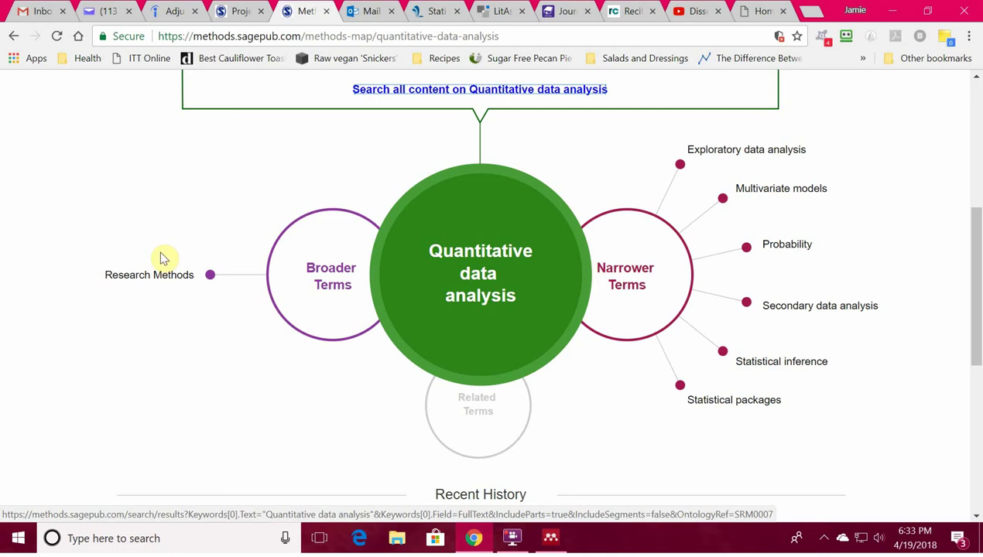
{"action": "left_click", "coordinate": [158, 276]}
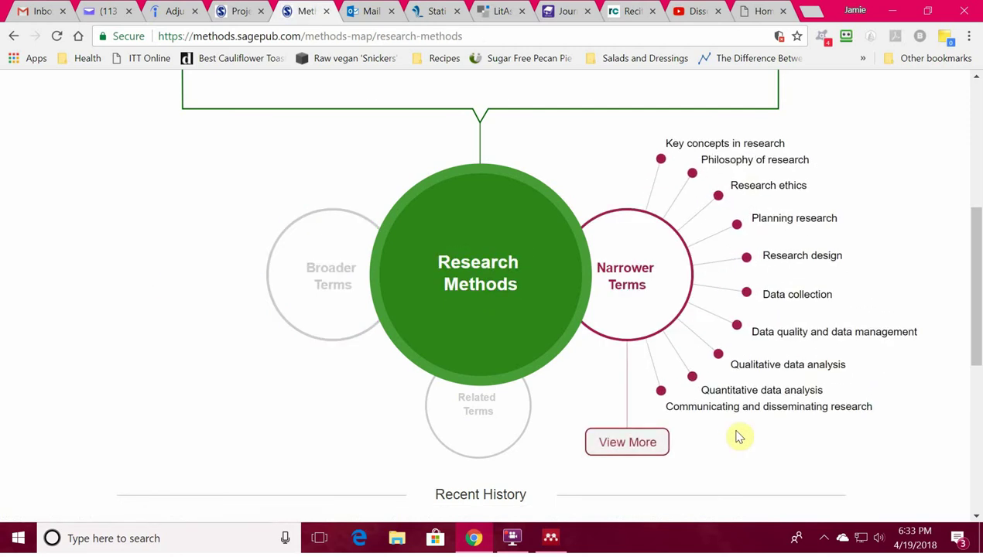
{"action": "left_click", "coordinate": [757, 368]}
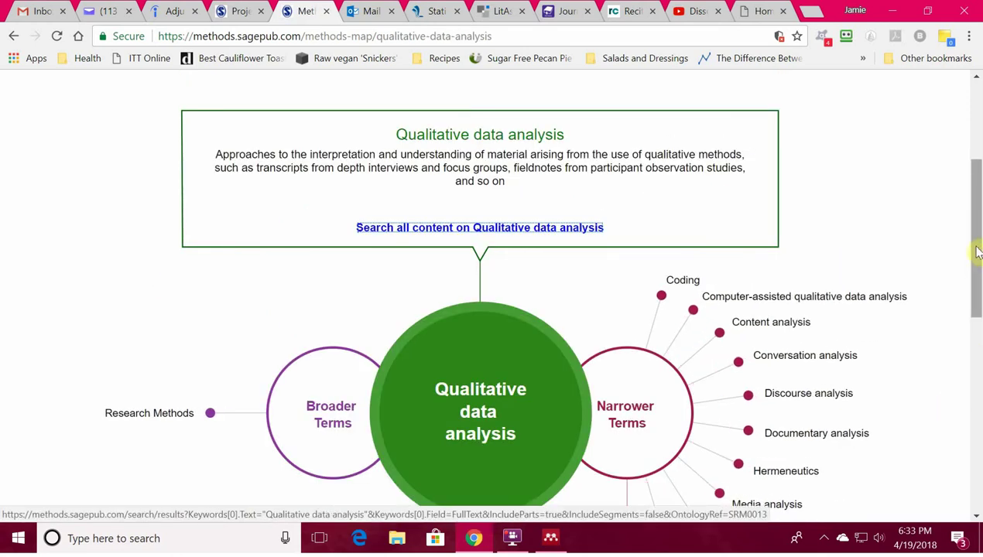
{"action": "scroll", "coordinate": [978, 256], "scroll_direction": "down", "scroll_amount": 1}
{"action": "scroll", "coordinate": [978, 259], "scroll_direction": "down", "scroll_amount": 1}
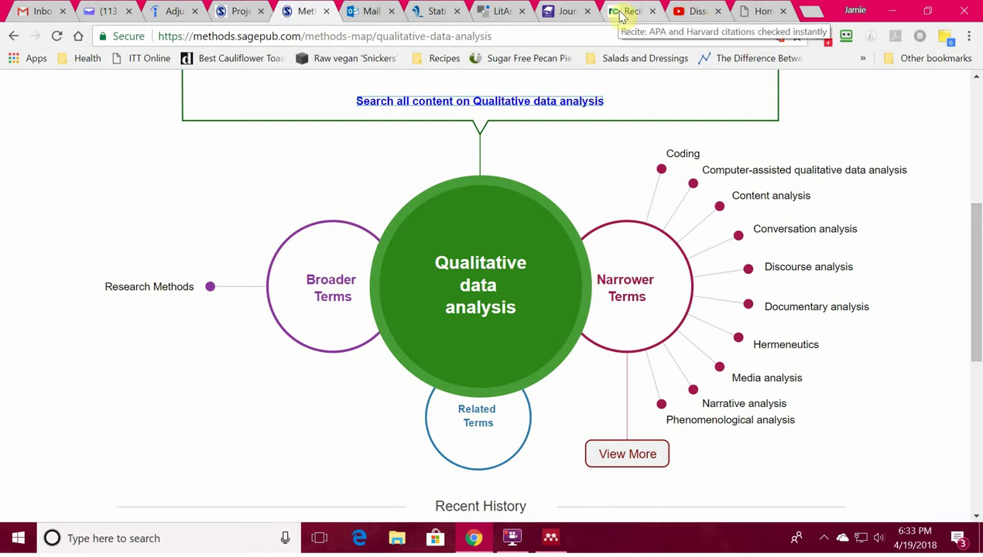
Step: Sign into Recite with a Google account and start a new reference check
{"action": "left_click", "coordinate": [623, 12]}
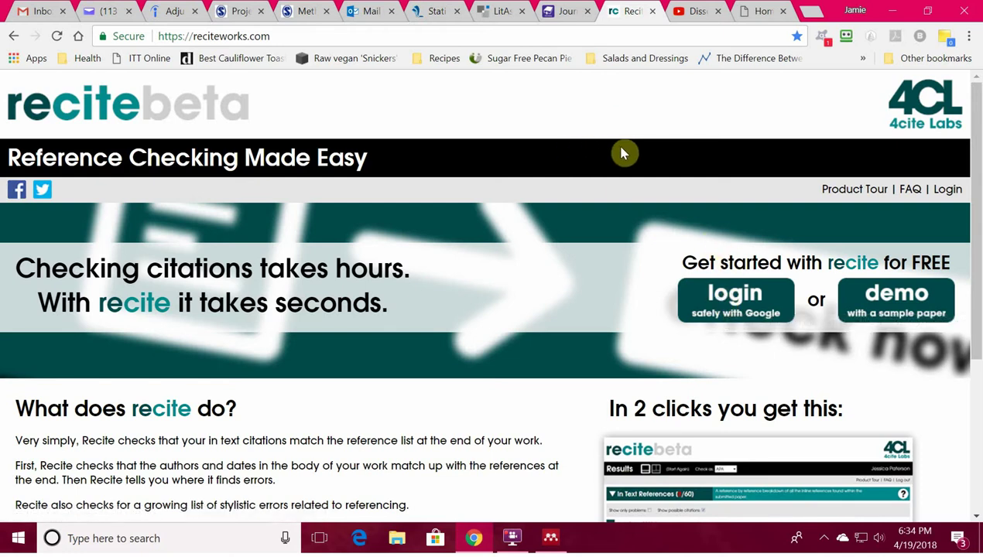
{"action": "left_click", "coordinate": [724, 304]}
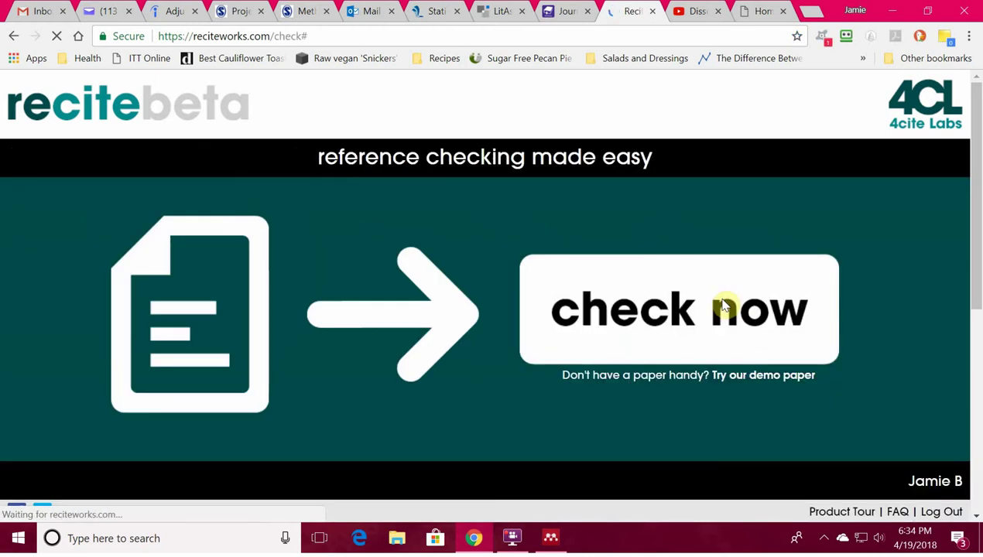
{"action": "left_click", "coordinate": [672, 335]}
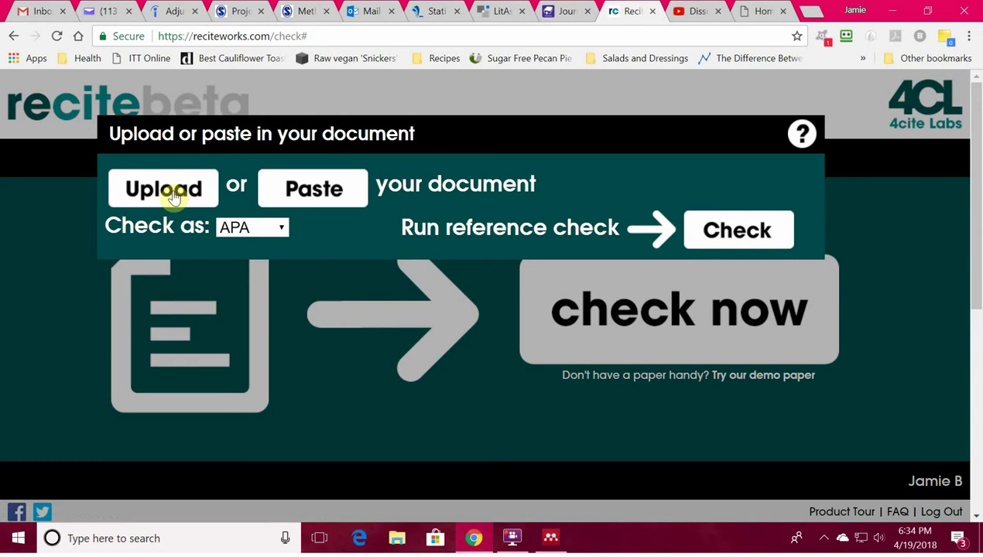
Step: Upload the Innovation and the Leader paper and check its references in APA style
{"action": "left_click", "coordinate": [171, 196]}
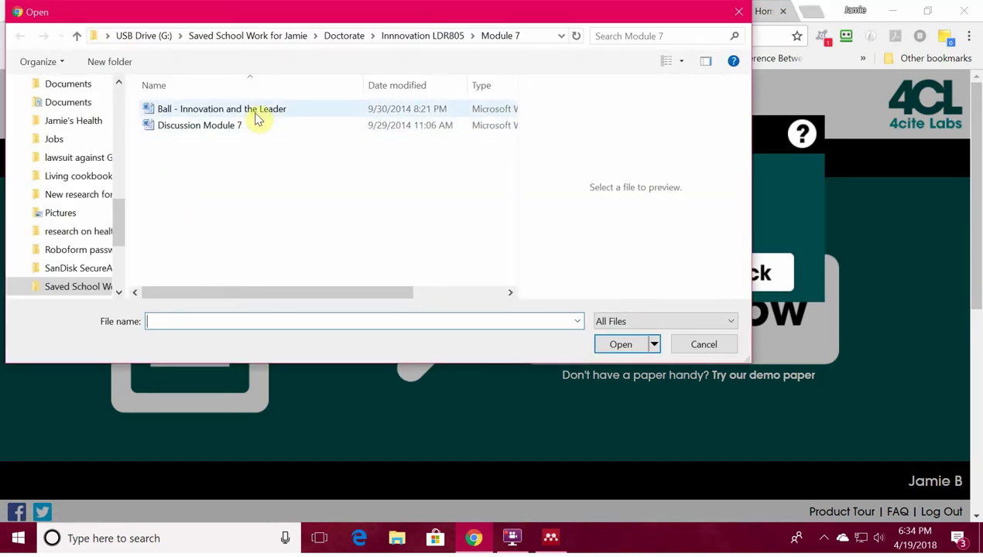
{"action": "double_click", "coordinate": [259, 112]}
{"action": "left_click", "coordinate": [714, 302]}
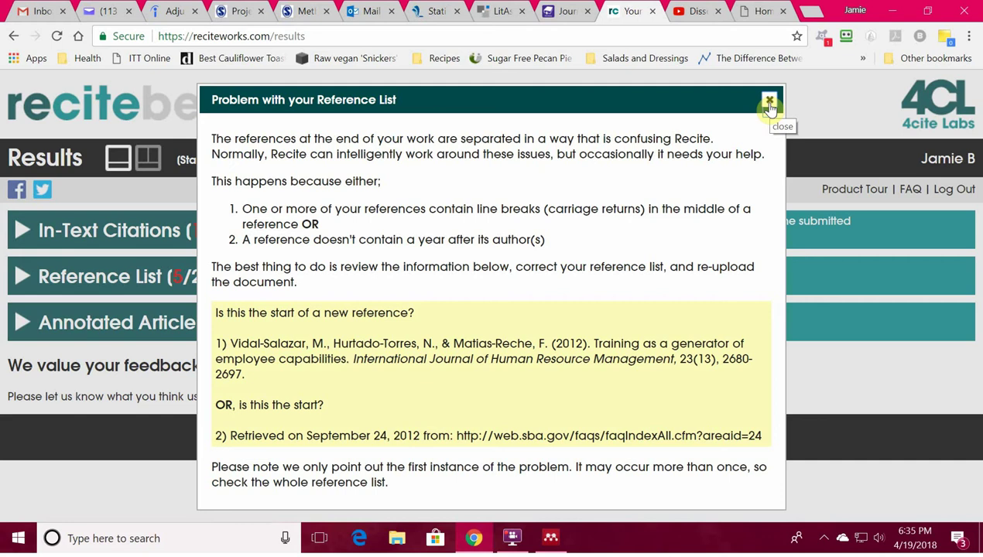
Step: Dismiss the warning and view the Zhu & Jin, 2011 in-text citation in context
{"action": "left_click", "coordinate": [768, 103]}
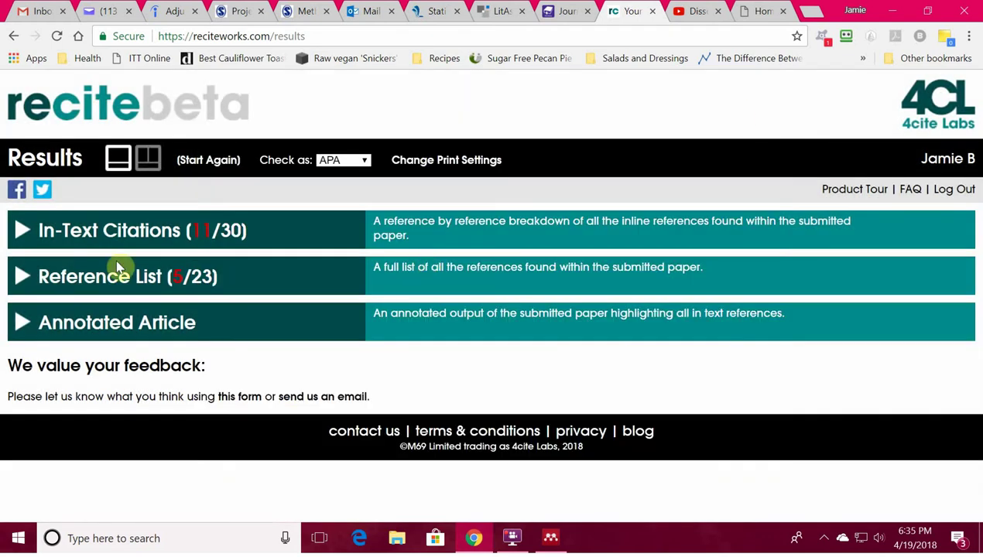
{"action": "left_click", "coordinate": [22, 230]}
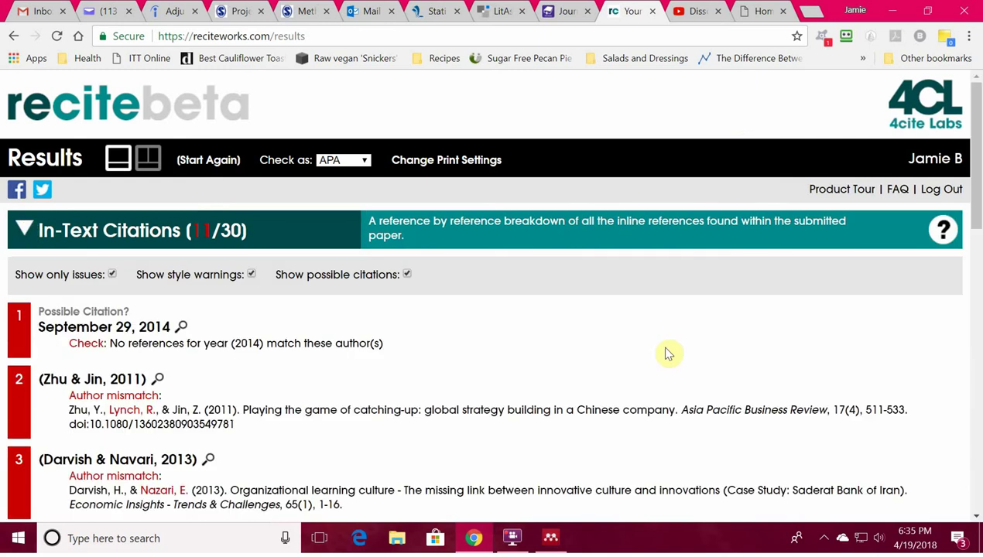
{"action": "left_click_drag", "start_coordinate": [979, 157], "coordinate": [979, 218]}
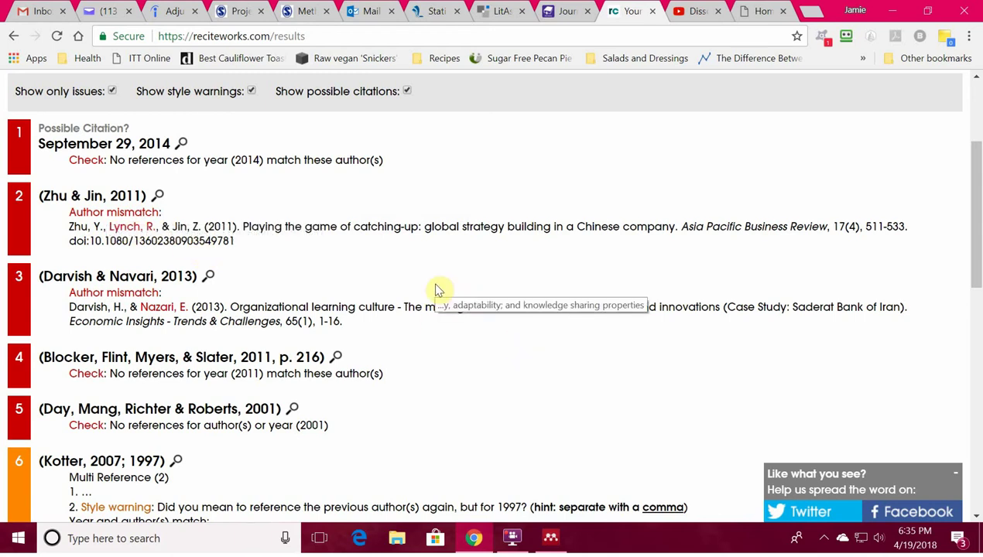
{"action": "left_click", "coordinate": [158, 199]}
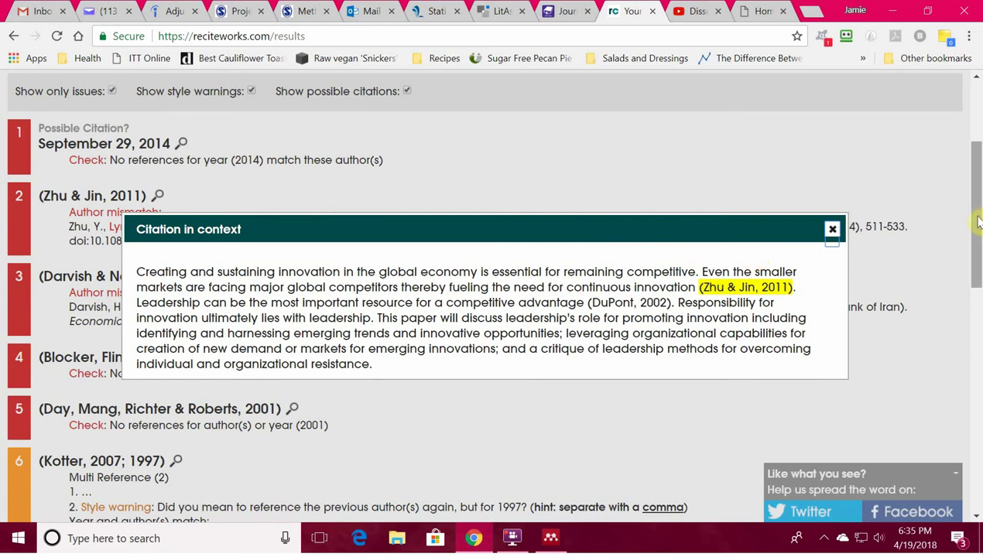
{"action": "left_click", "coordinate": [832, 229]}
Step: Collapse the in-text citation issues and review the Reference List results
{"action": "left_click_drag", "start_coordinate": [976, 234], "coordinate": [968, 192]}
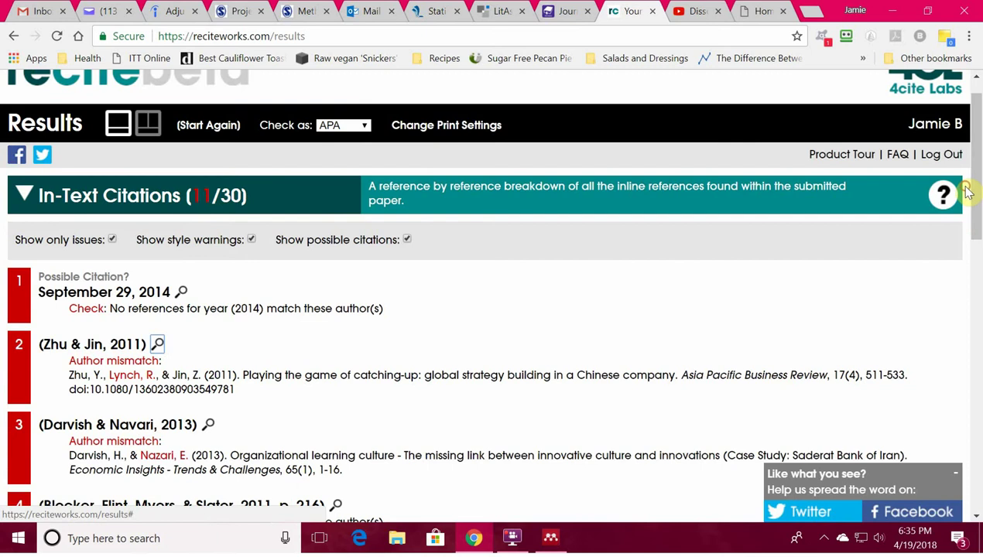
{"action": "left_click", "coordinate": [25, 199]}
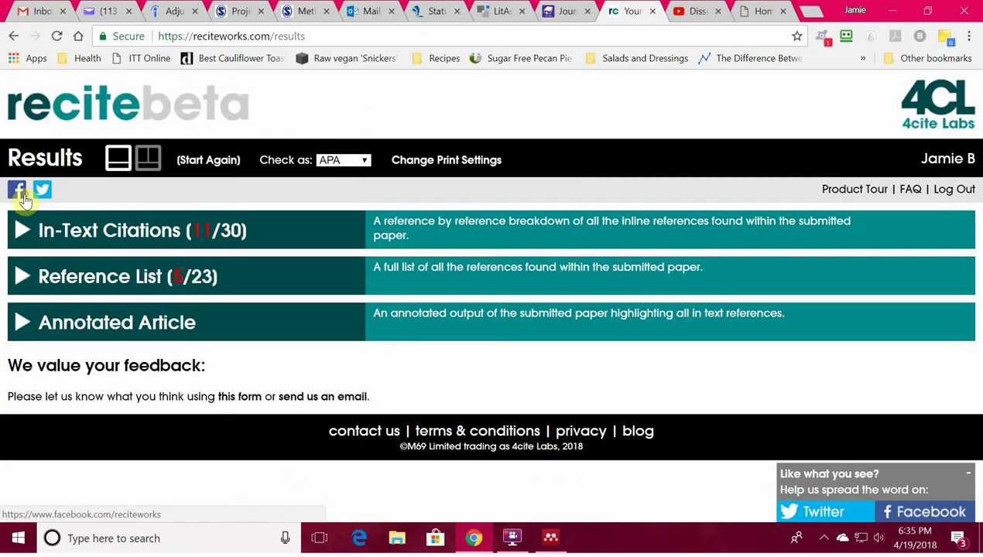
{"action": "left_click", "coordinate": [21, 277]}
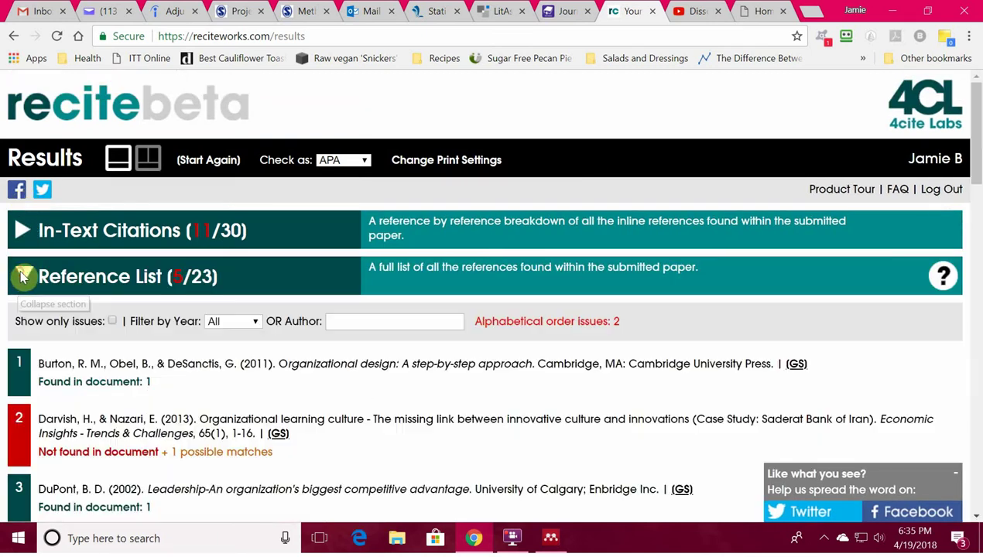
{"action": "scroll", "coordinate": [979, 164], "scroll_direction": "down", "scroll_amount": 3}
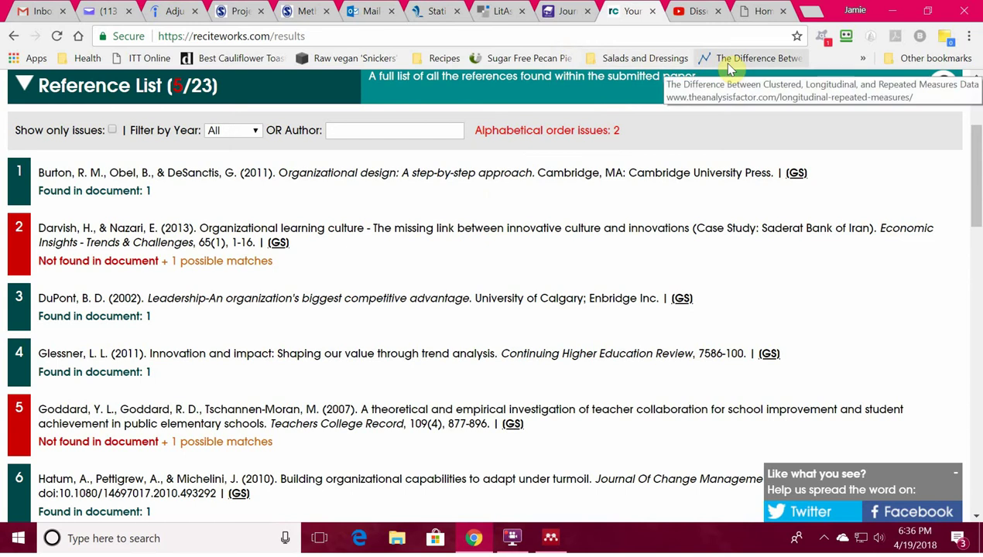
Step: Show the DC Network's Software resources: SPSS, MaxQDA, Laerd and Intellectus Statistics
{"action": "left_click", "coordinate": [758, 9]}
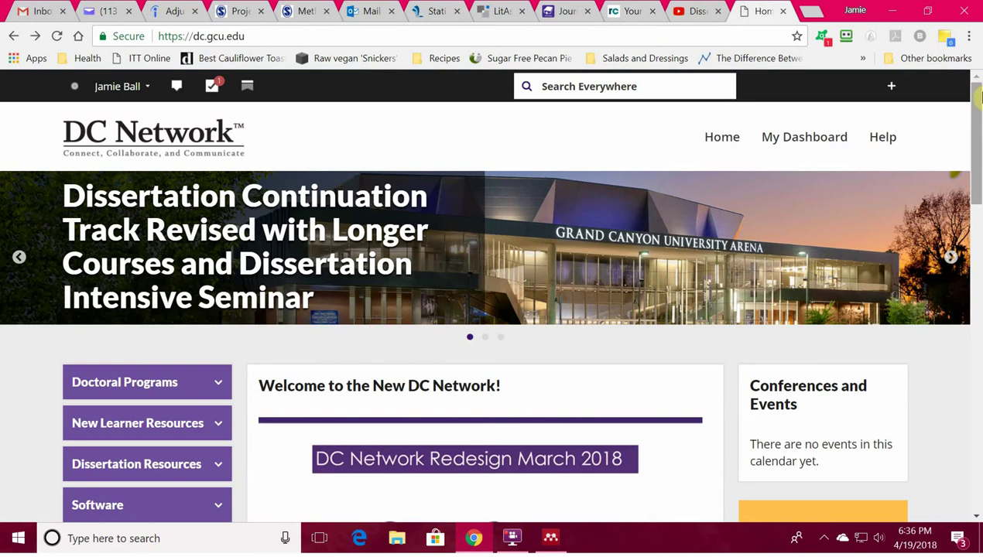
{"action": "left_click_drag", "start_coordinate": [977, 97], "coordinate": [979, 154]}
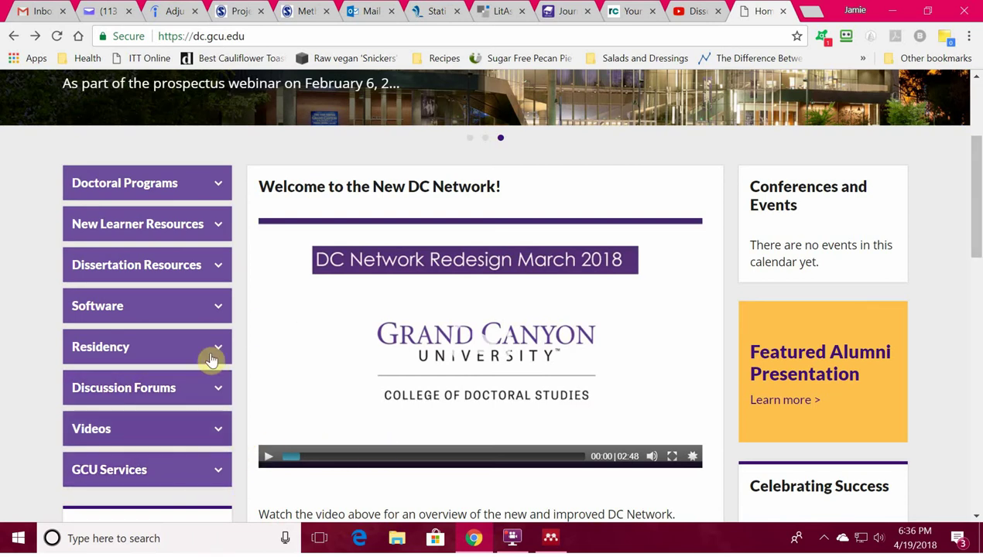
{"action": "left_click", "coordinate": [218, 310]}
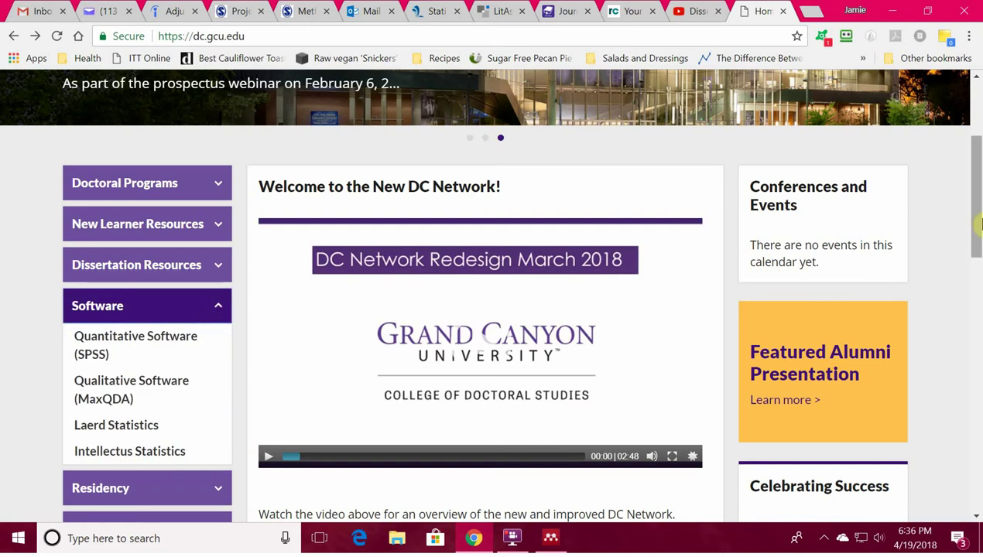
{"action": "scroll", "coordinate": [980, 225], "scroll_direction": "down", "scroll_amount": 1}
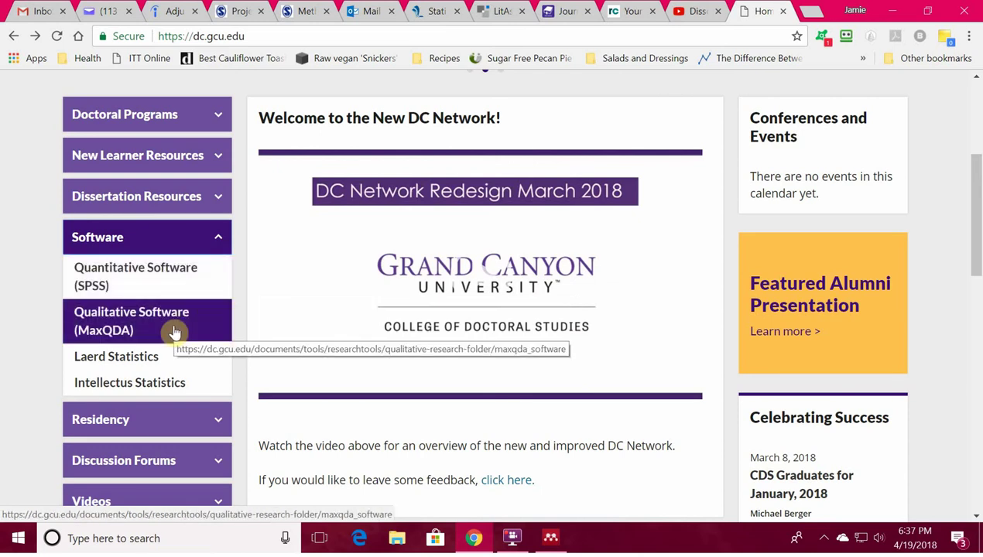
{"action": "left_click", "coordinate": [174, 332]}
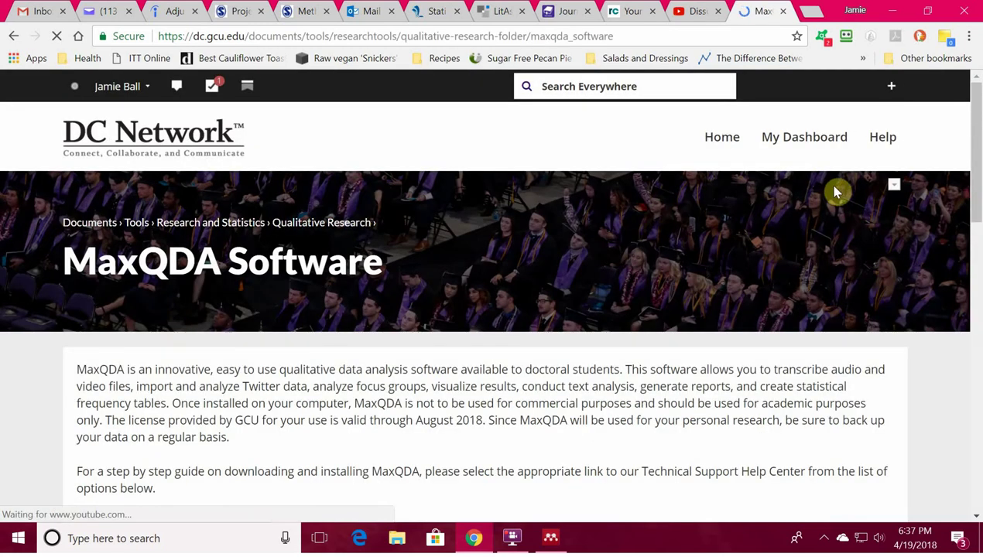
{"action": "left_click_drag", "start_coordinate": [979, 112], "coordinate": [979, 141]}
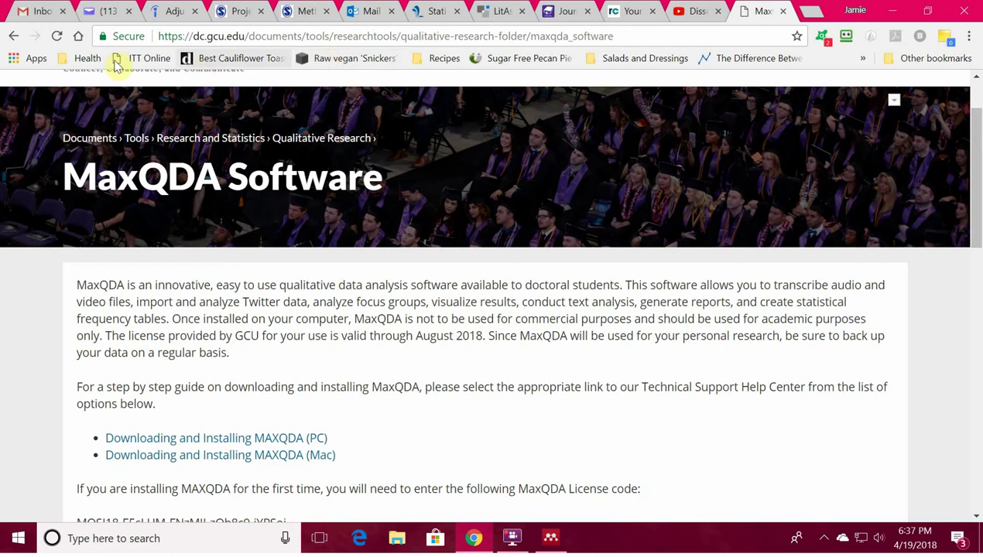
{"action": "left_click", "coordinate": [10, 35]}
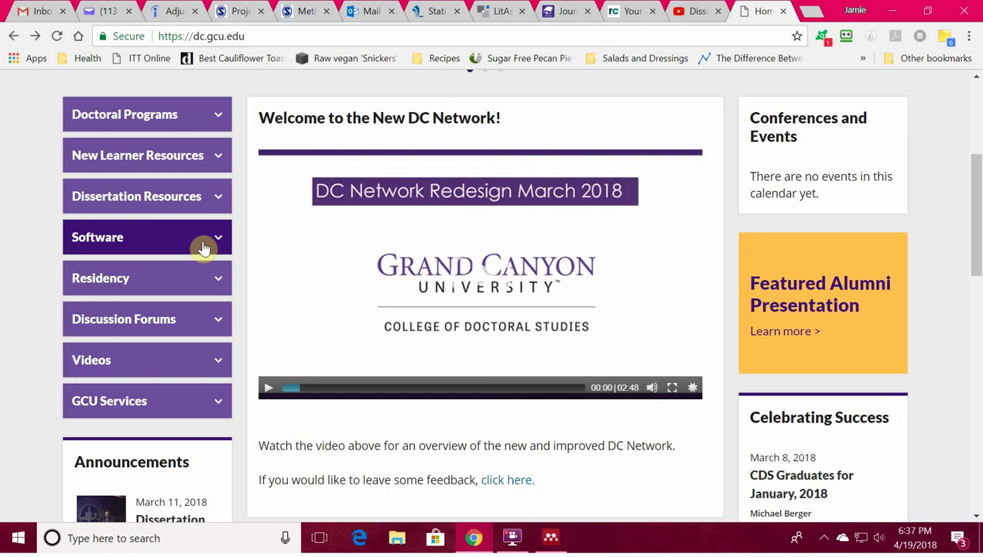
{"action": "left_click", "coordinate": [203, 247]}
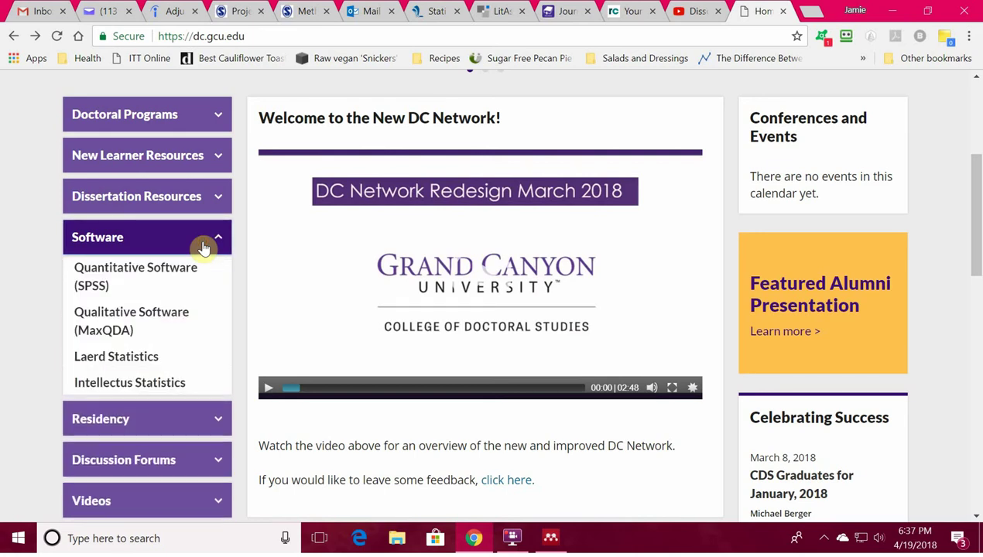